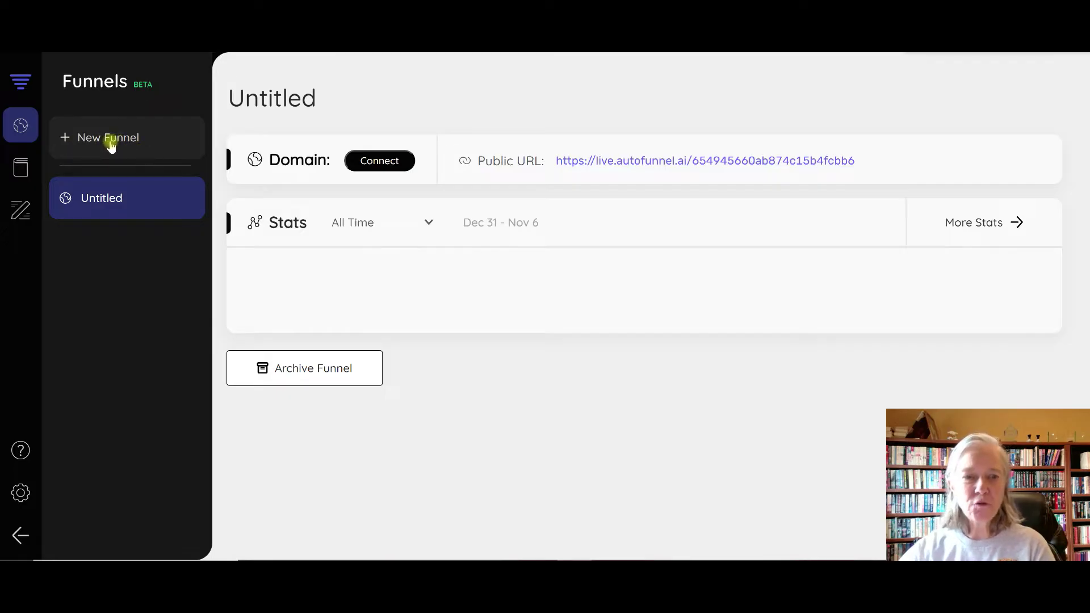
Step: Browse the Bookle AI and CopyCraft AI sections, then return home to the funnels overview
click(19, 173)
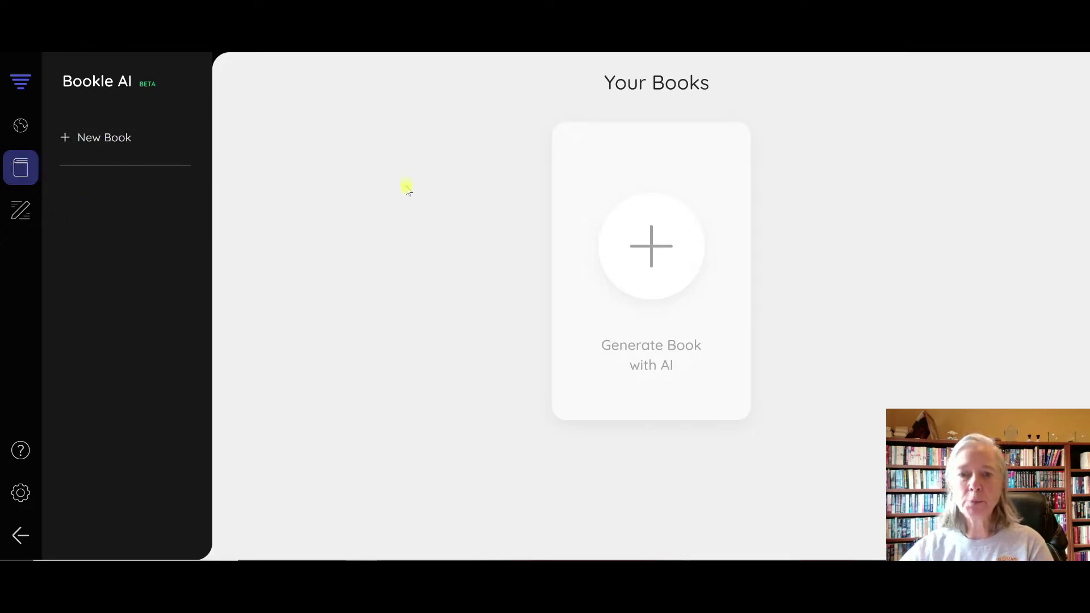
click(22, 218)
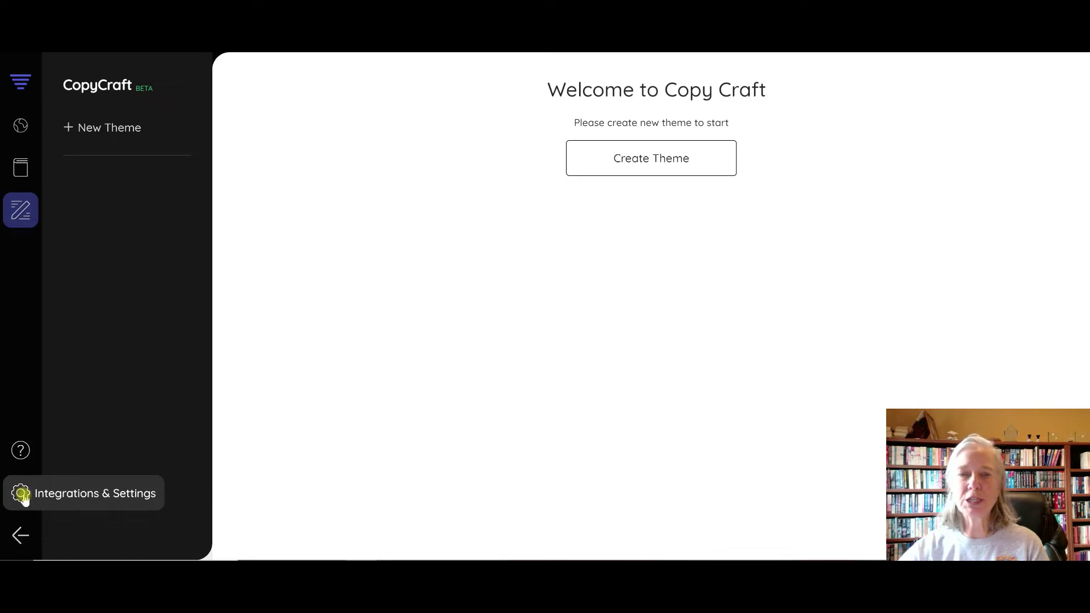
click(20, 85)
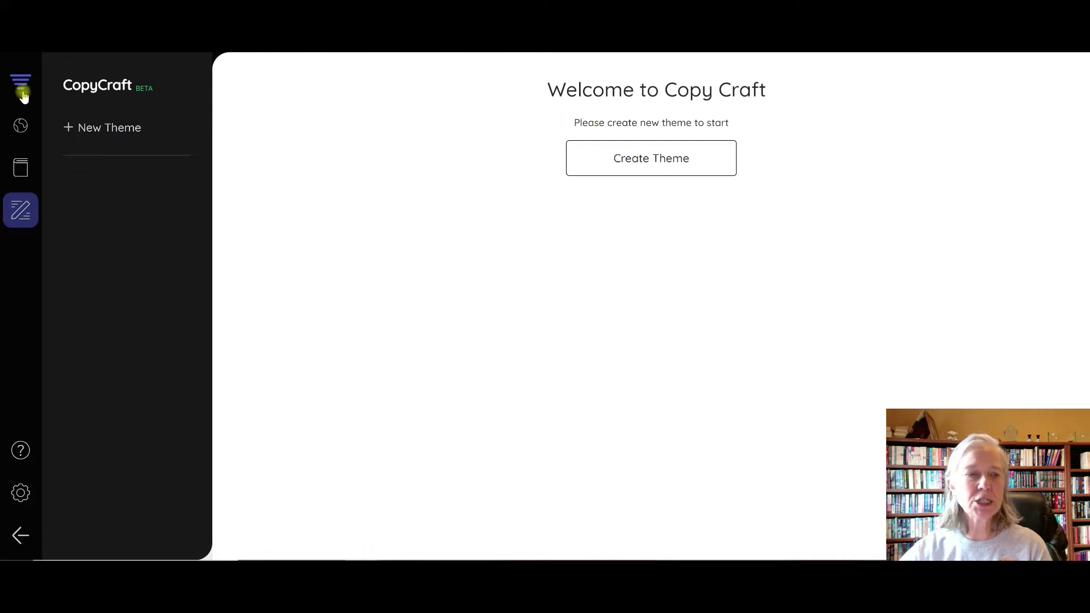
click(20, 124)
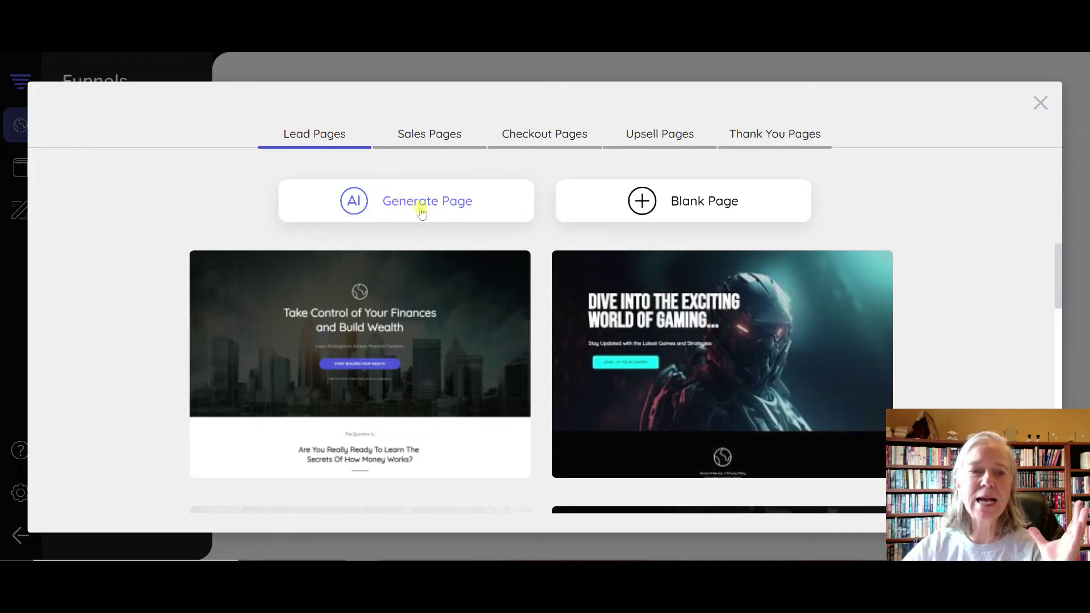
Step: Start an AI-generated page for product 'Dog Training based on the philosopsy of the Monks Of New Skete'
click(443, 208)
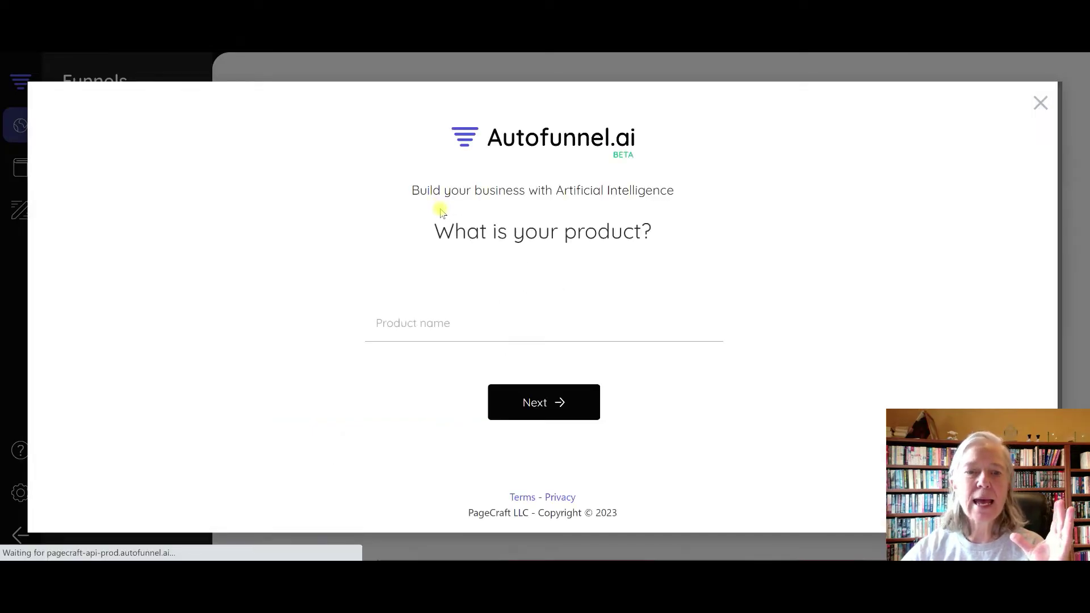
click(396, 318)
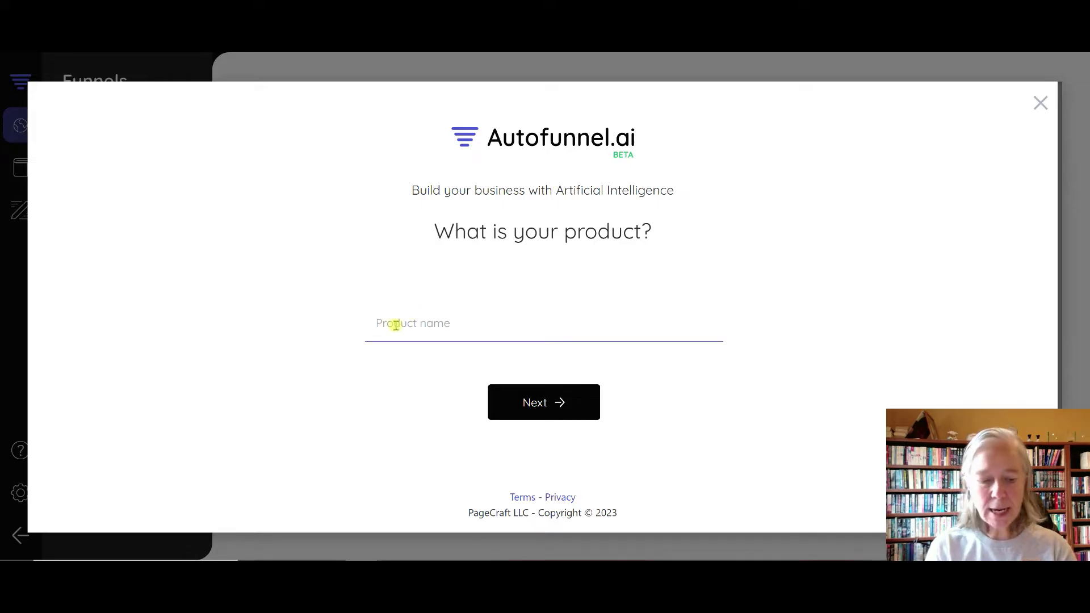
text(Dog)
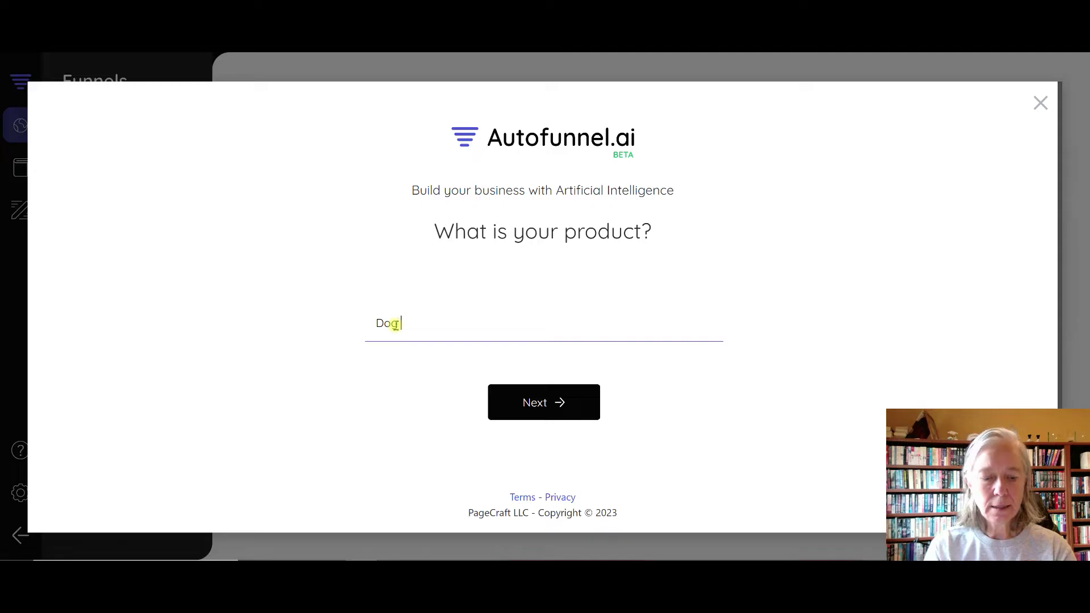
text( Training)
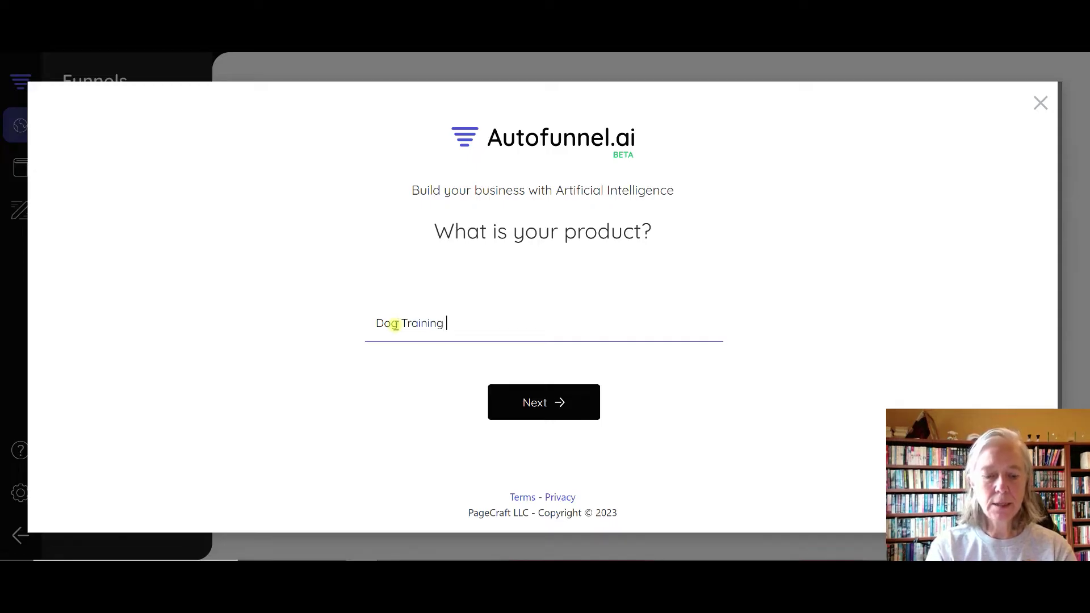
text( based o)
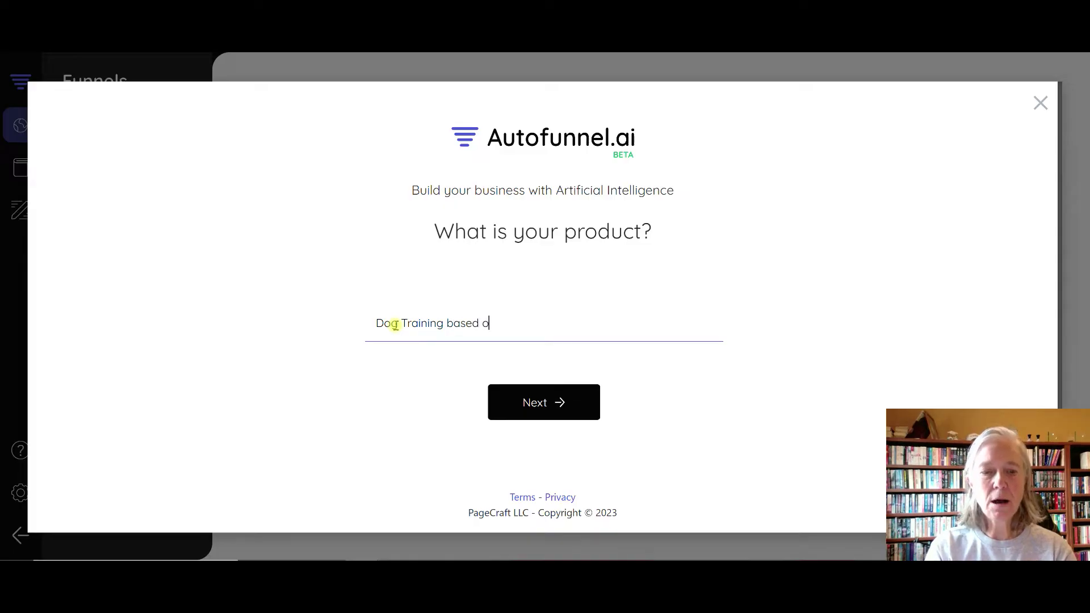
text(n the)
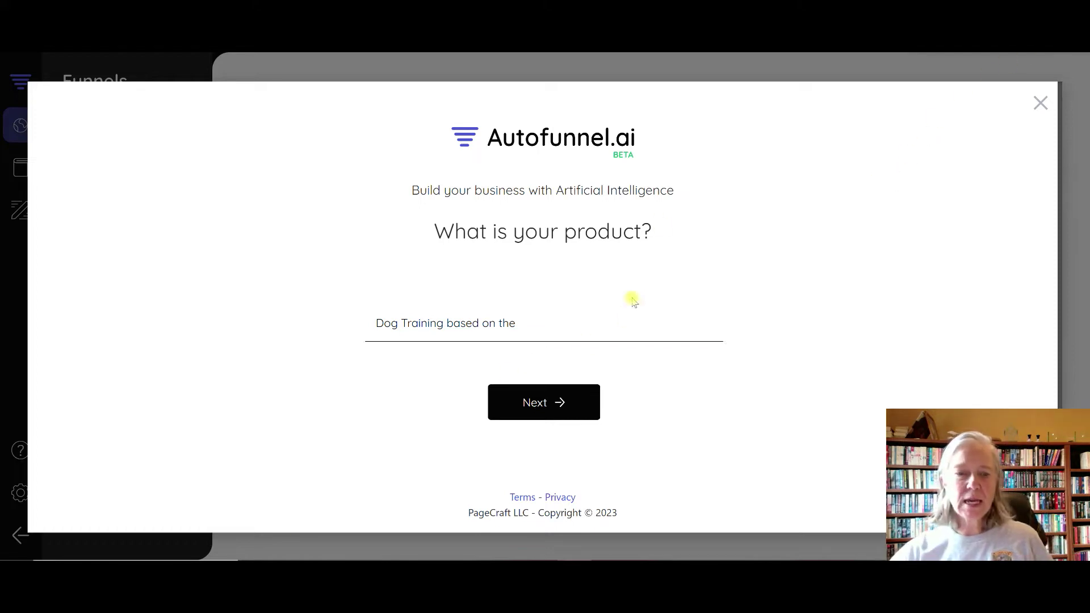
click(540, 322)
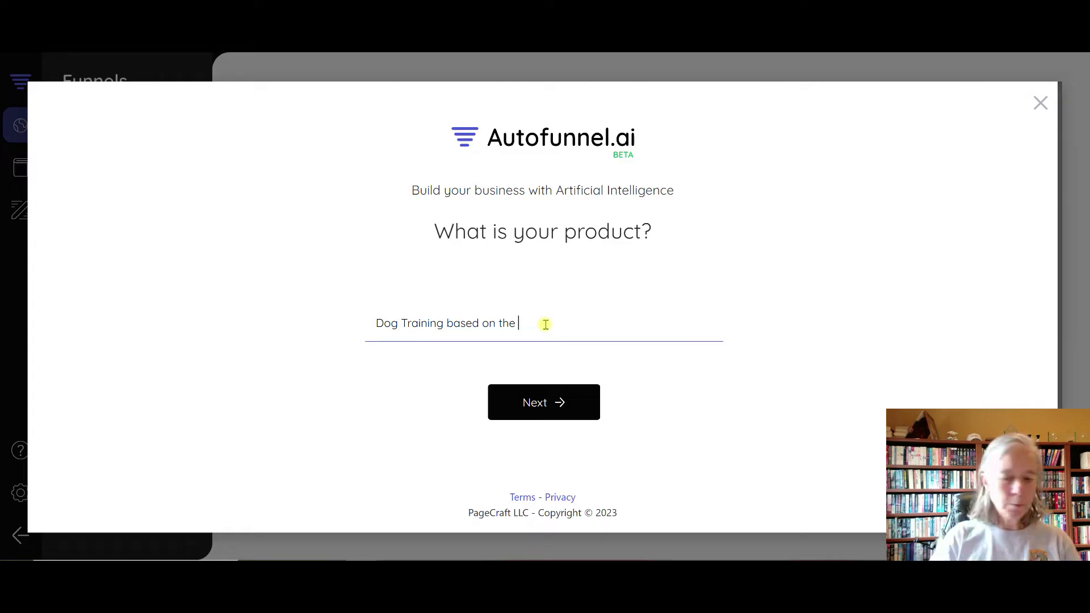
text(b)
key(BackSpace)
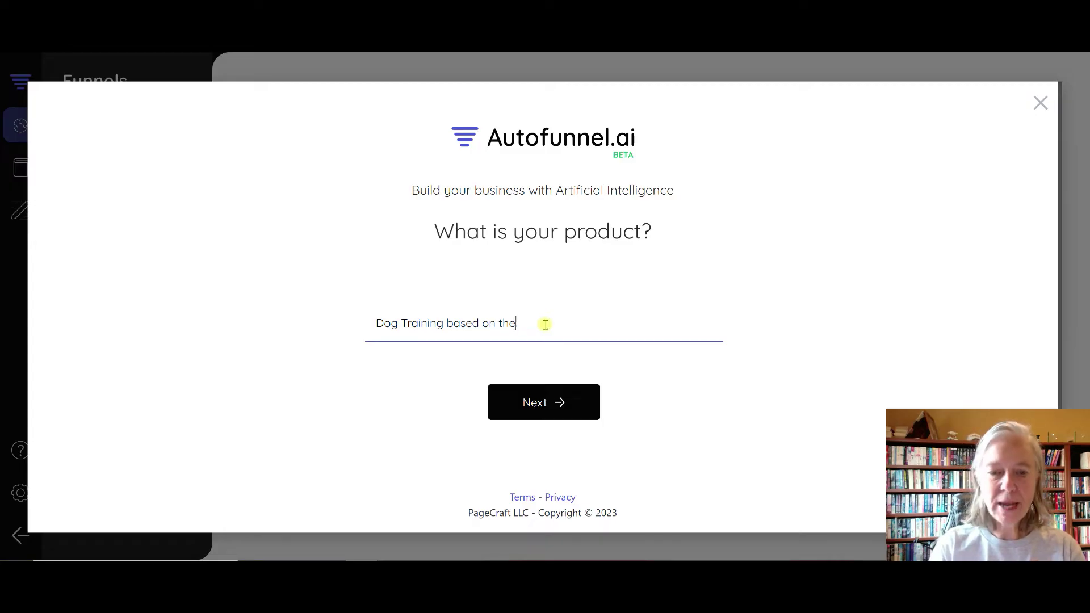
text(phil)
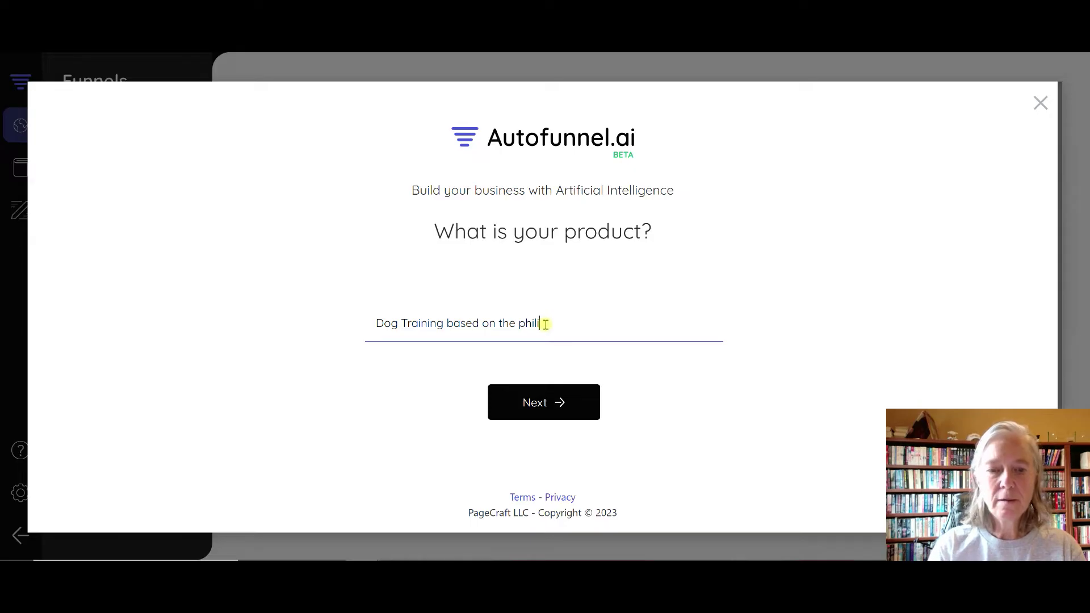
text(osops)
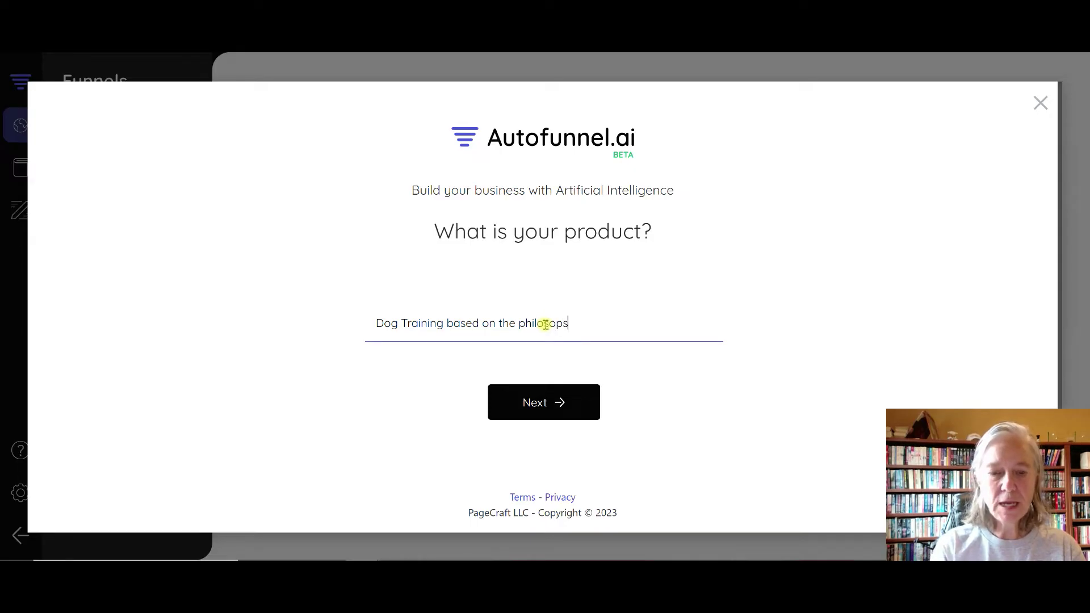
text(y of the Mon)
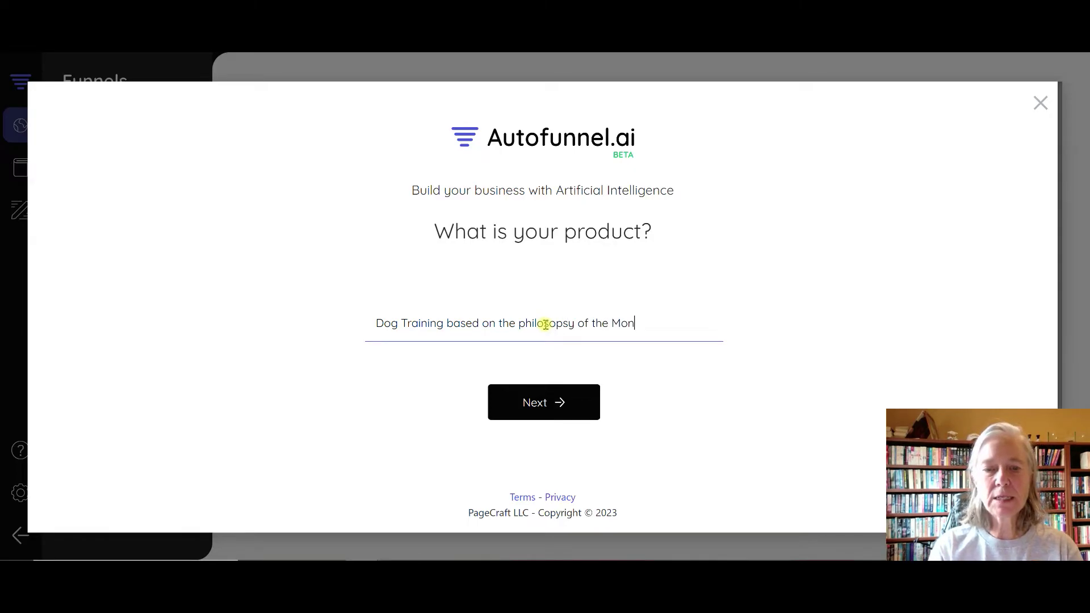
text(ks Of N)
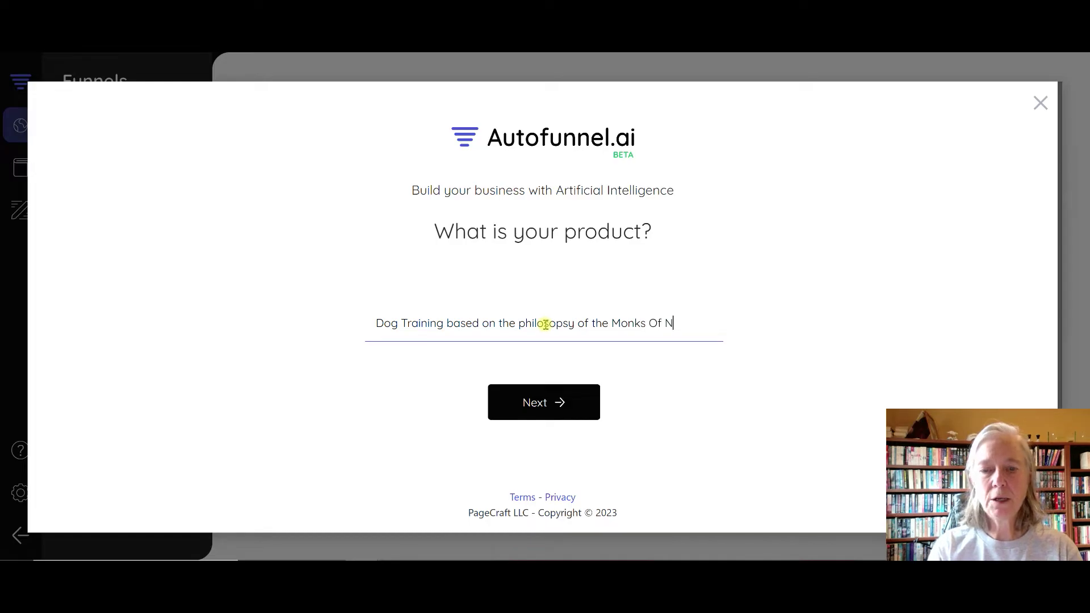
text(ew Skete)
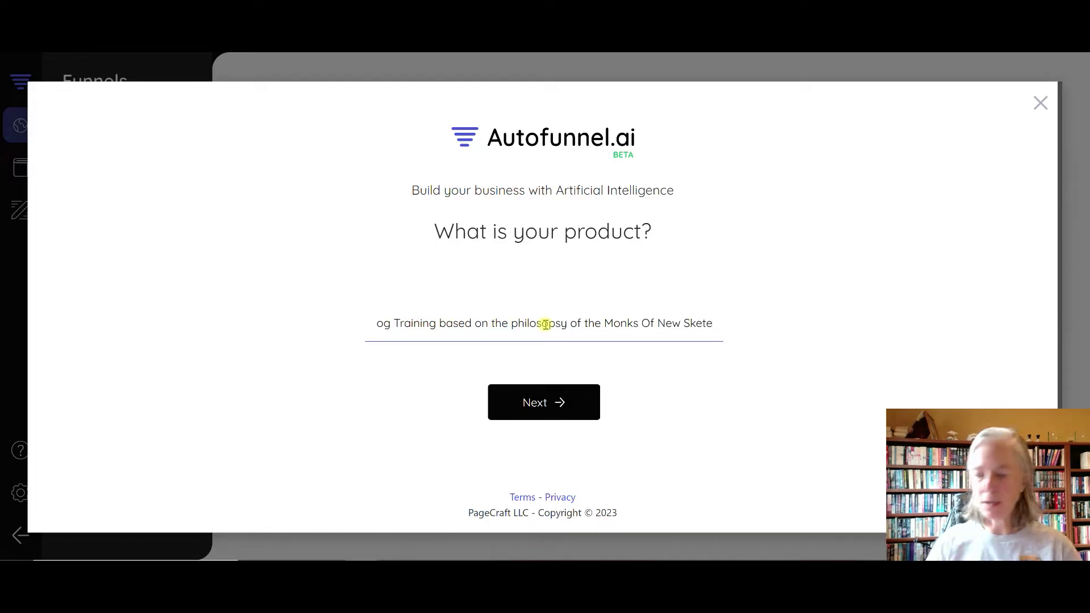
click(532, 413)
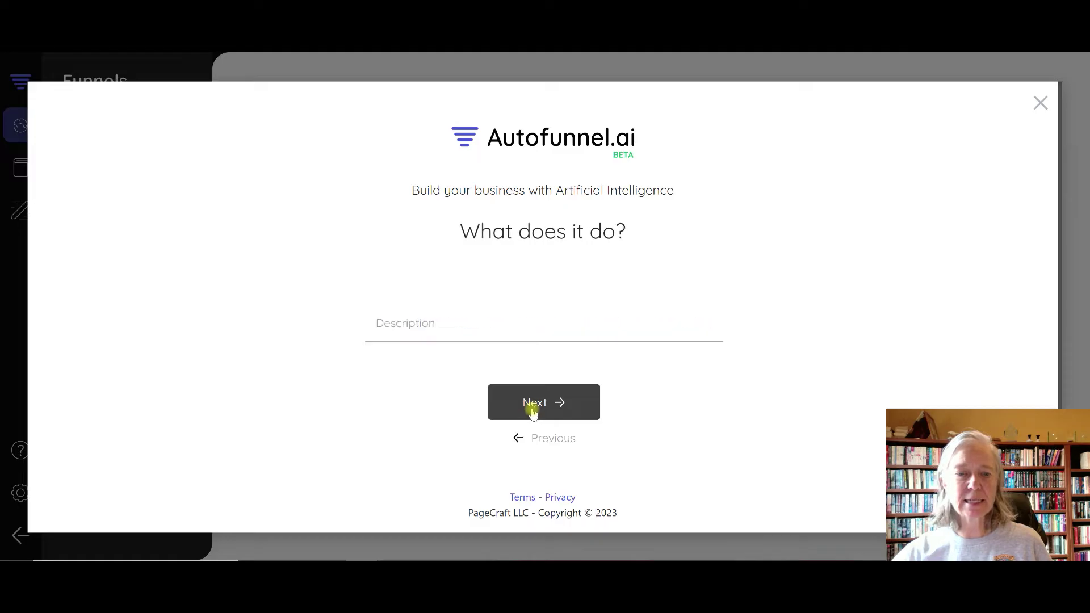
click(460, 326)
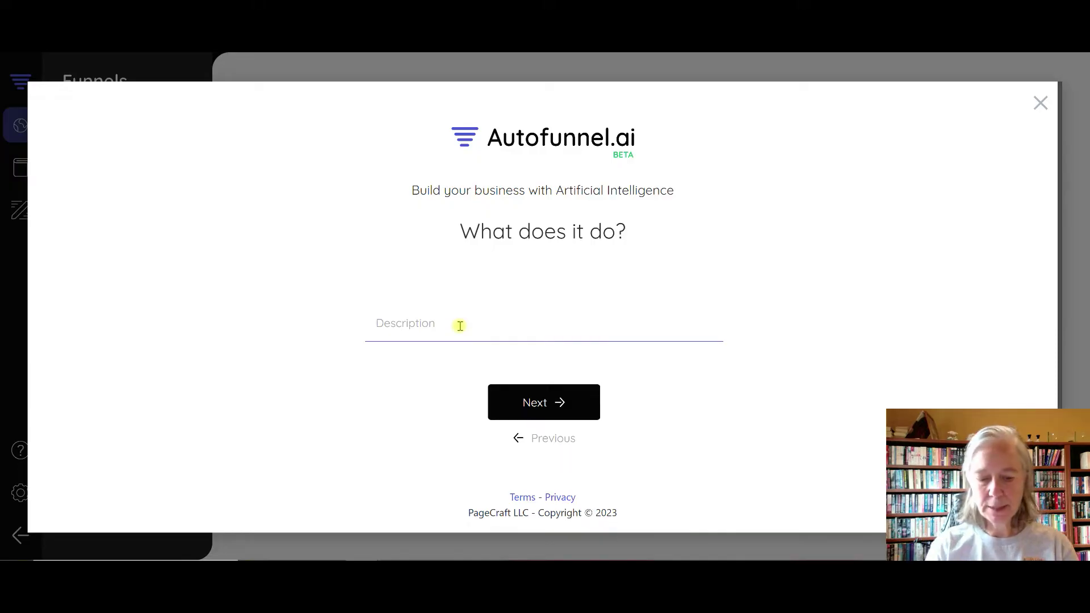
Step: Describe the product as a book on dog training and the art of raising a puppy
text(It is a )
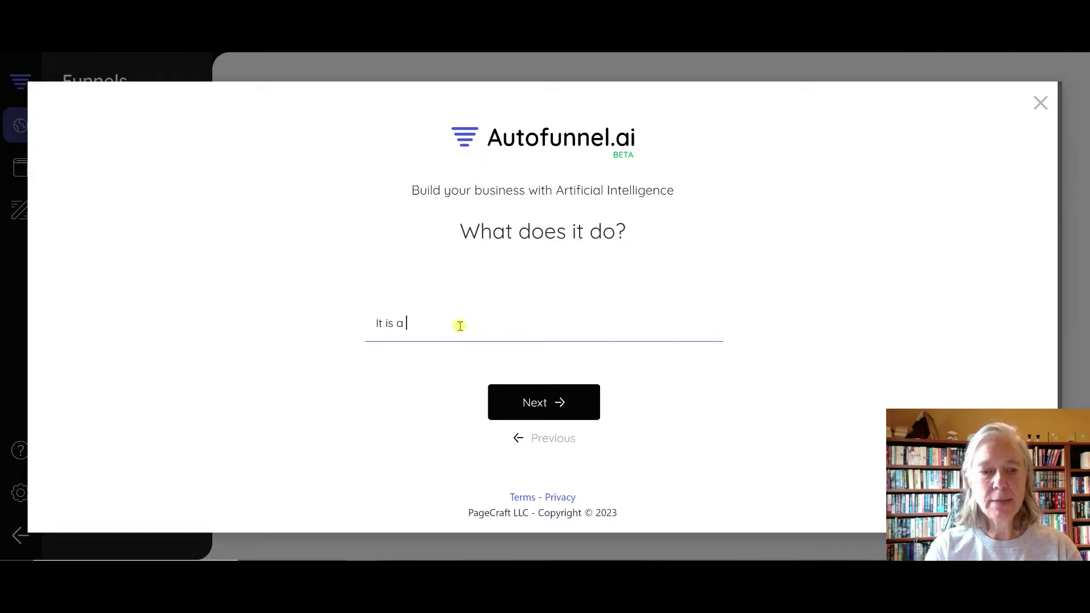
text(book on dog )
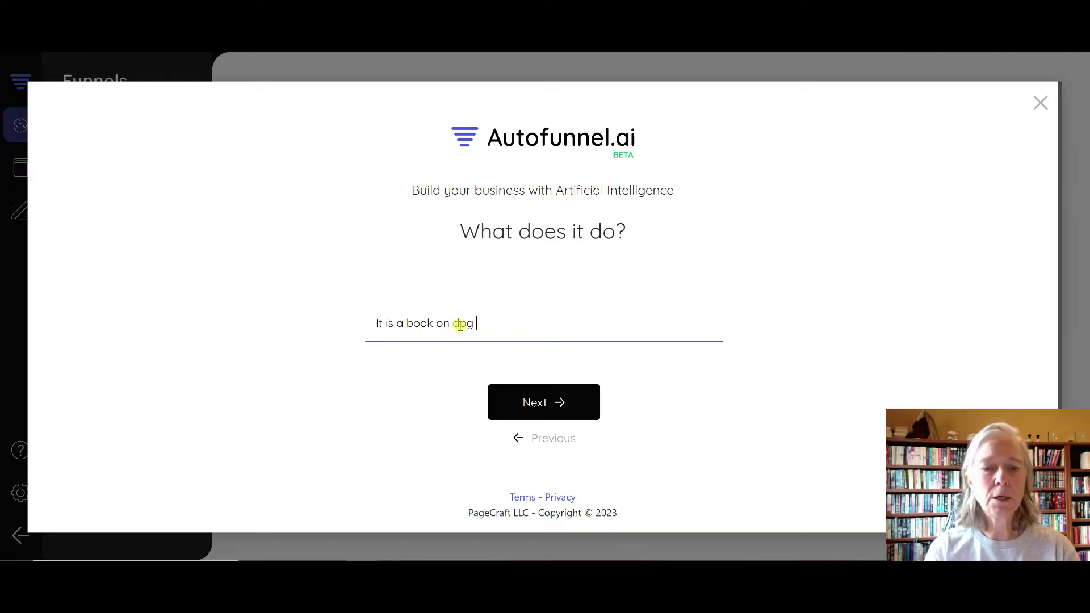
text(training)
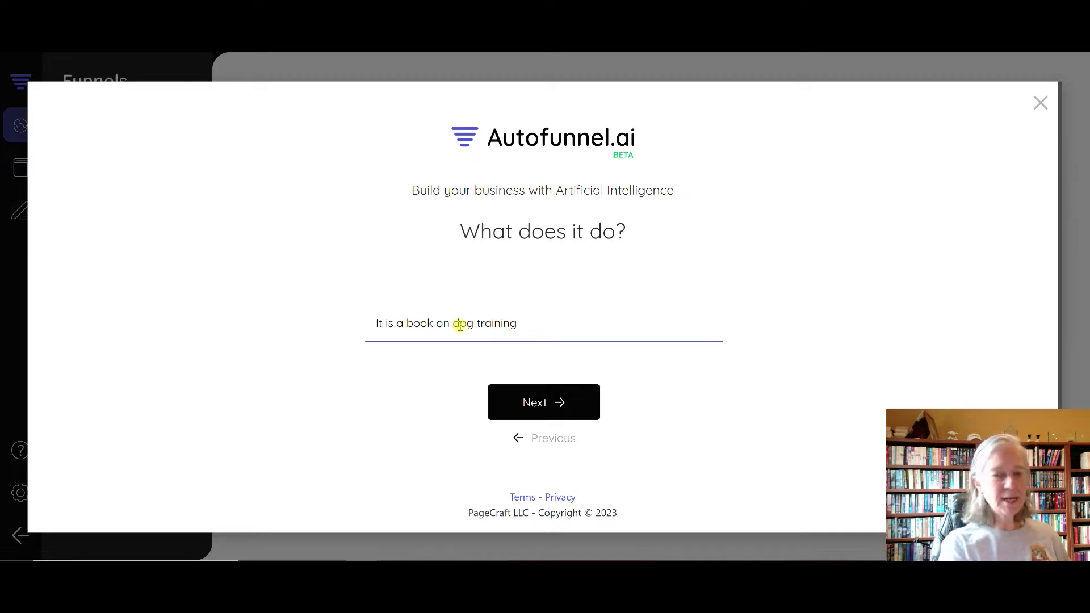
text(and the art of)
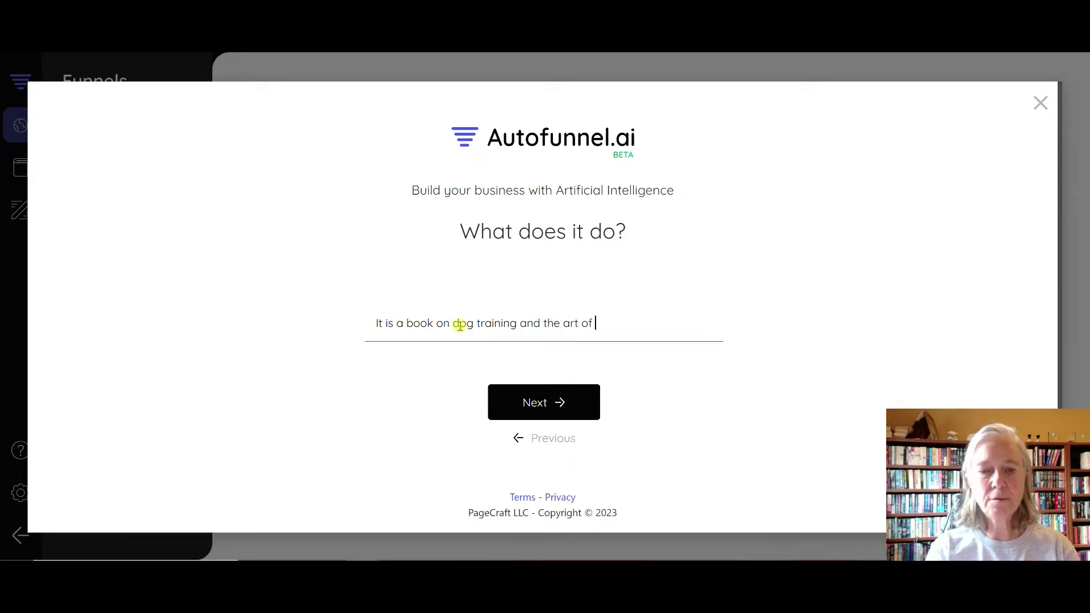
text(raising a puppy)
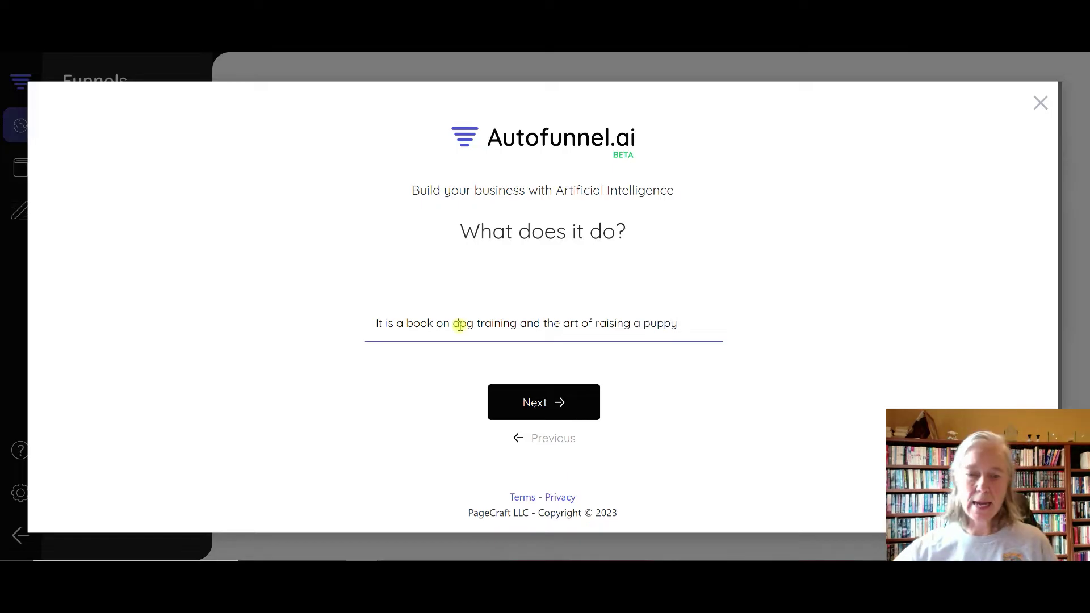
click(514, 404)
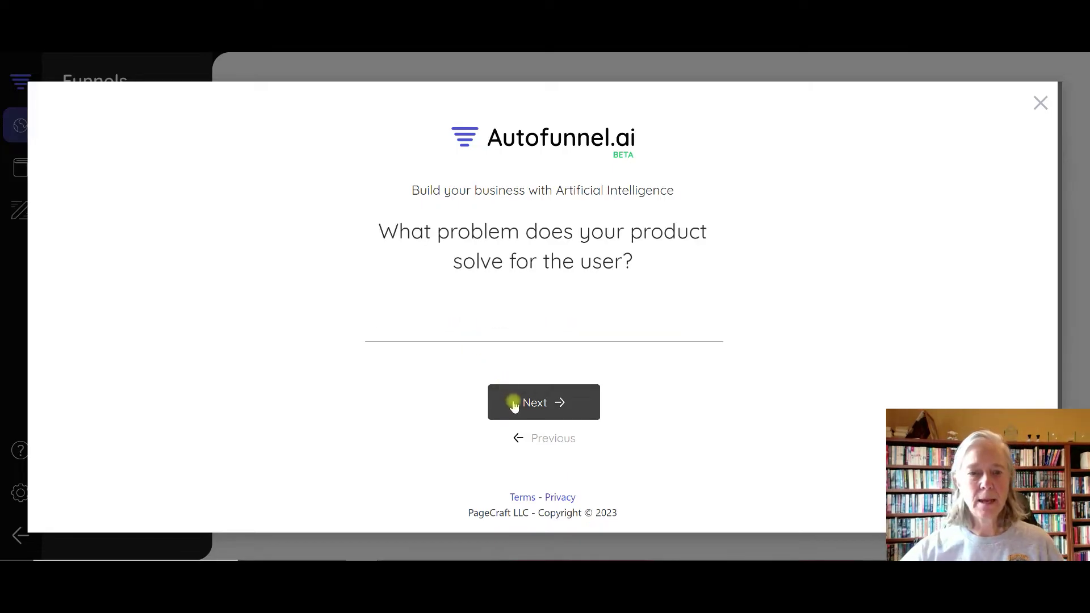
Step: Answer that the product solves the problem of an ill-mannered dog
click(456, 325)
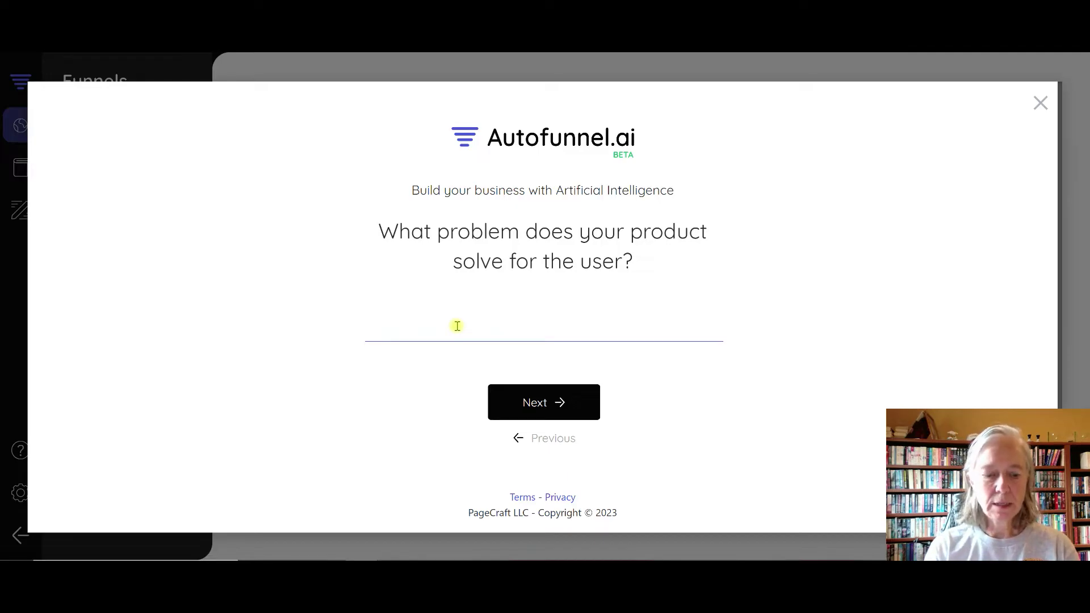
text(Sol)
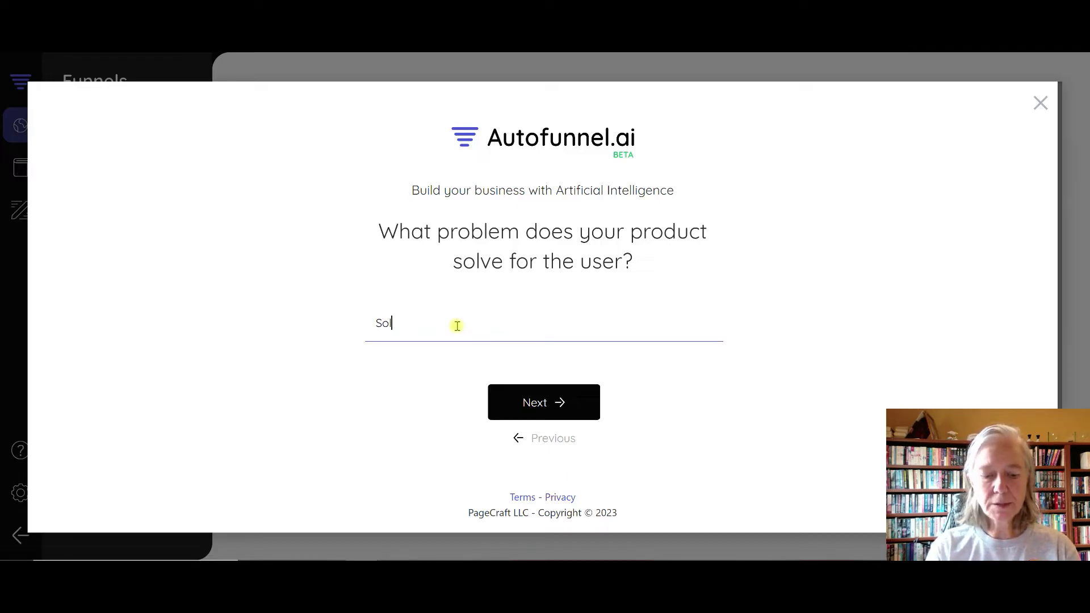
text(ves the pro)
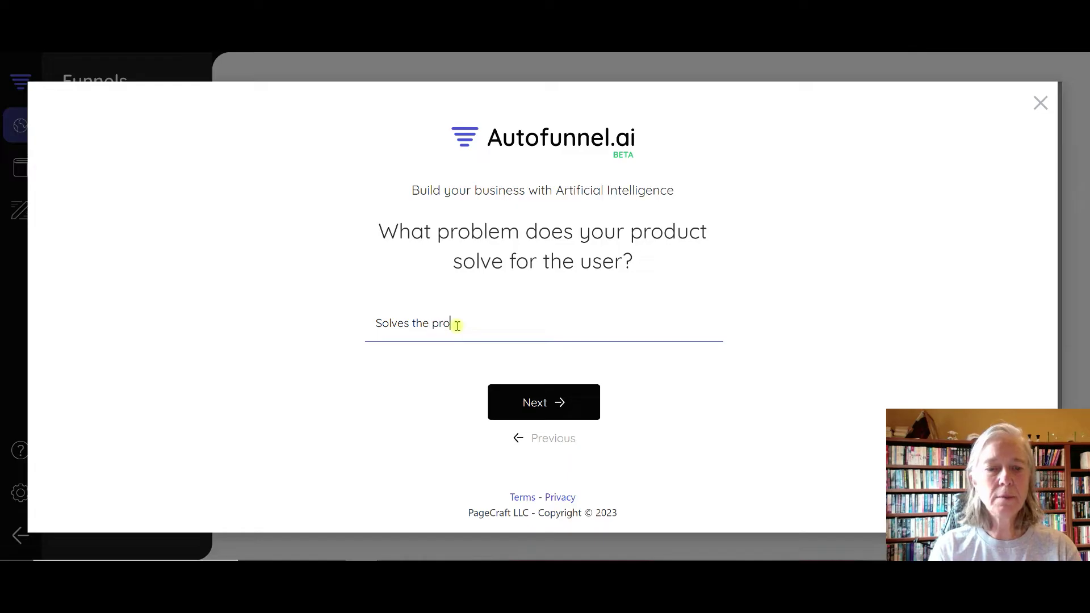
text(blem of)
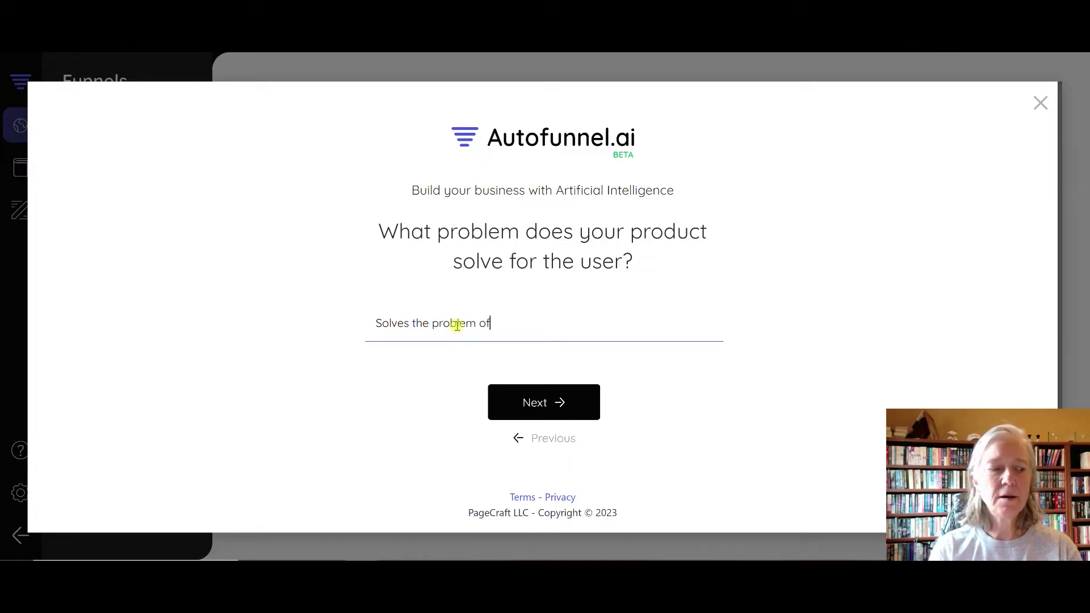
text( an ill )
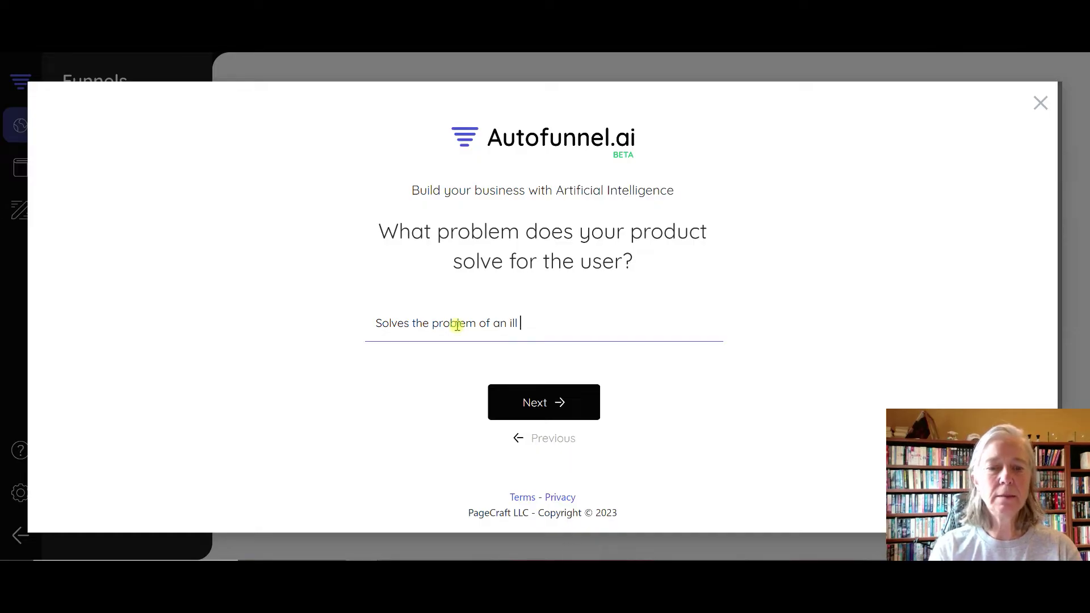
text(man)
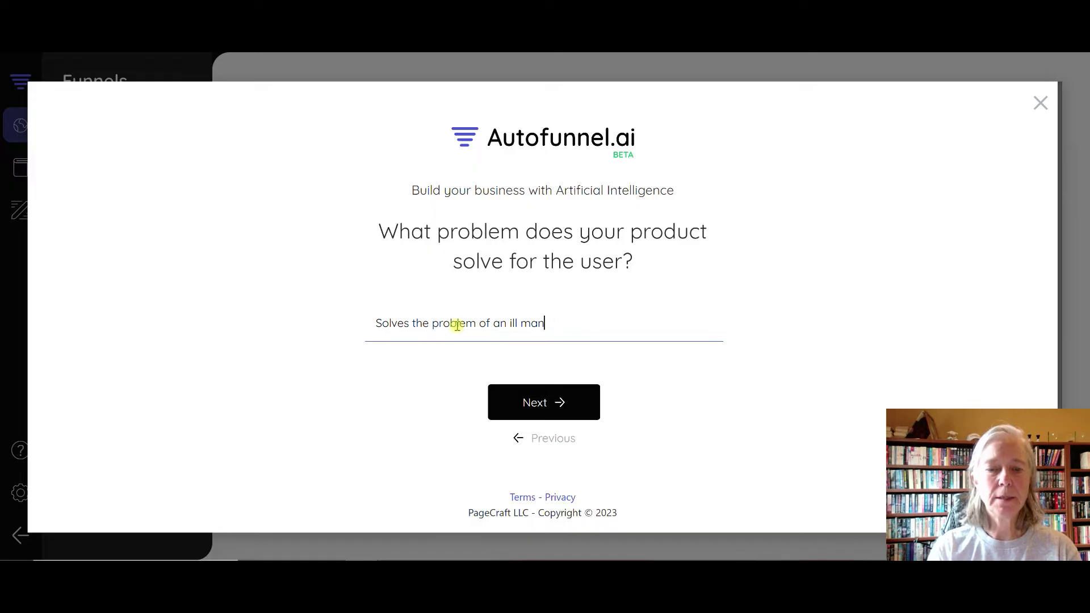
text(ernered dog)
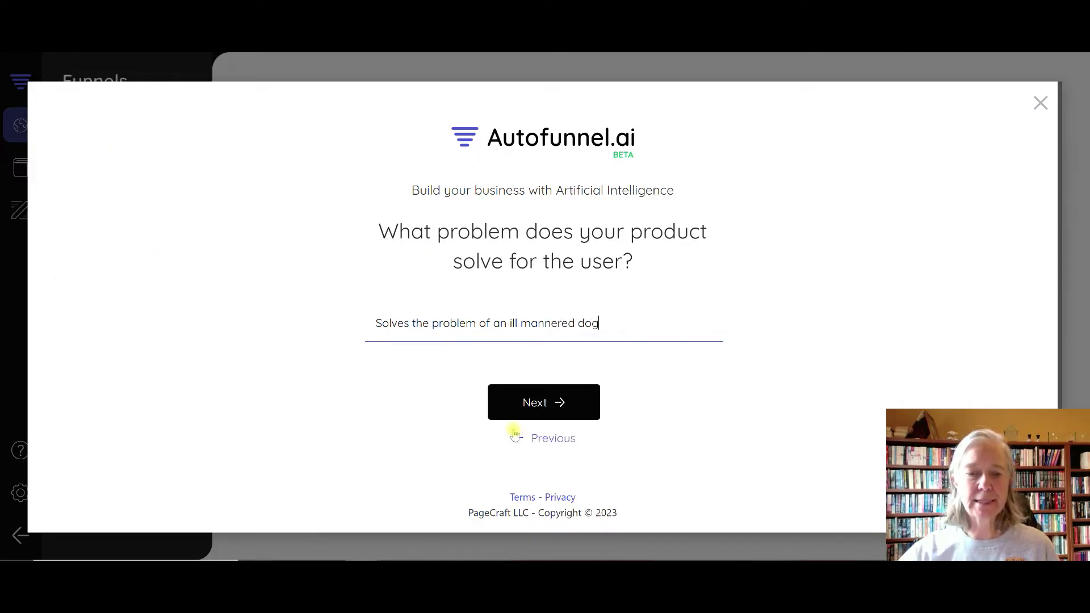
click(535, 407)
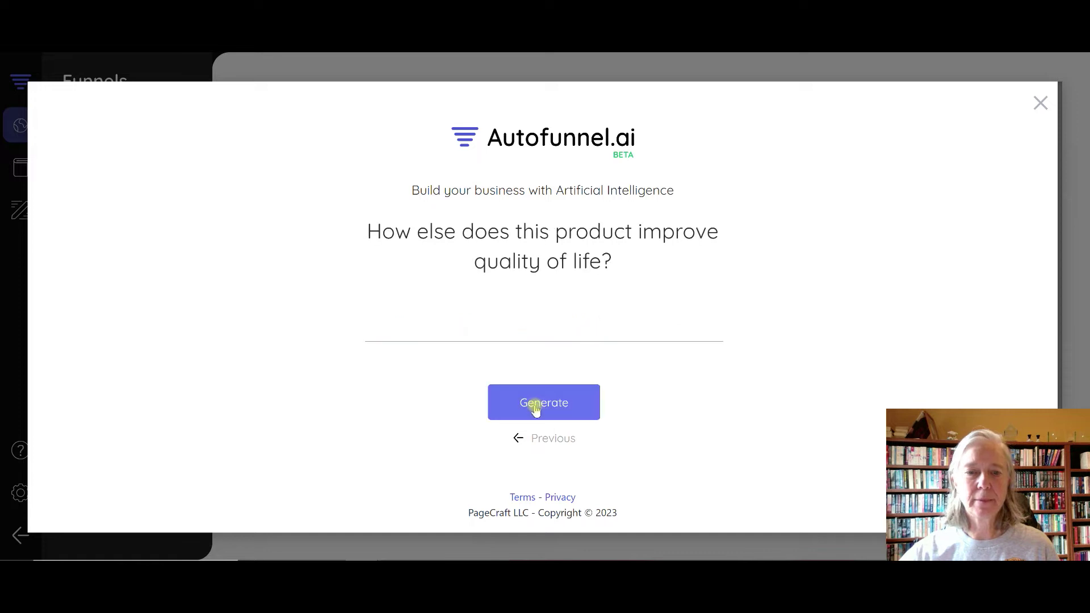
click(486, 329)
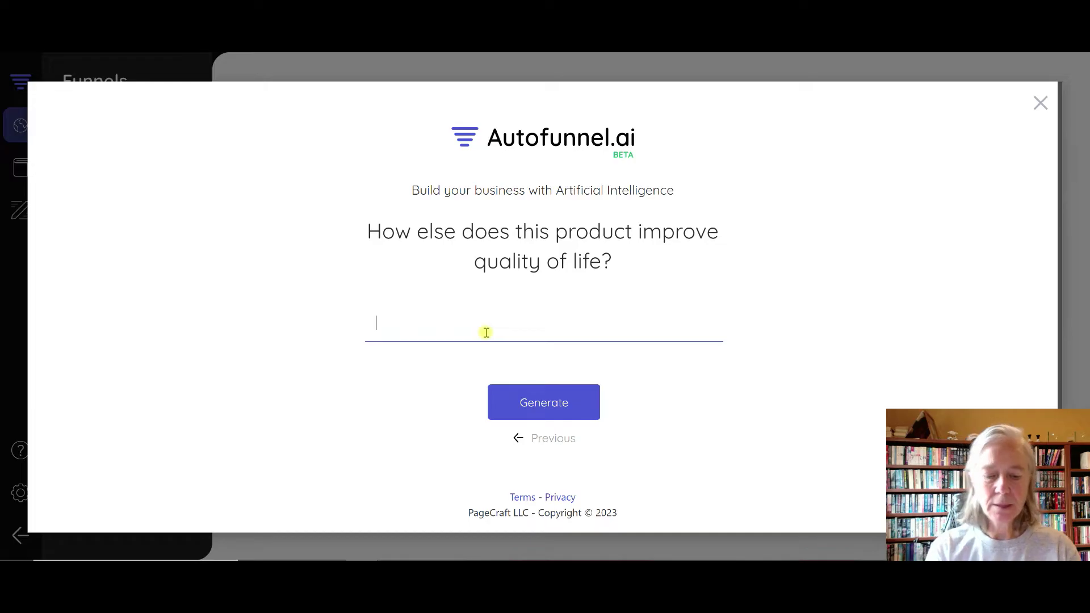
Step: Answer that you will be much happier with a well-trained dog, then generate the sales page
text(you wi)
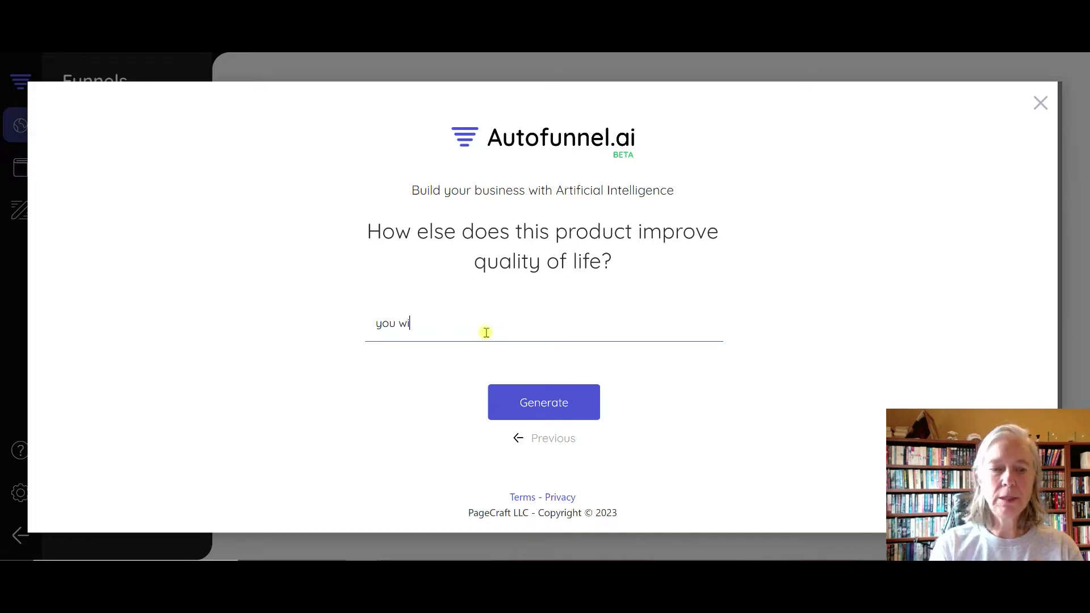
text(ll be much ha)
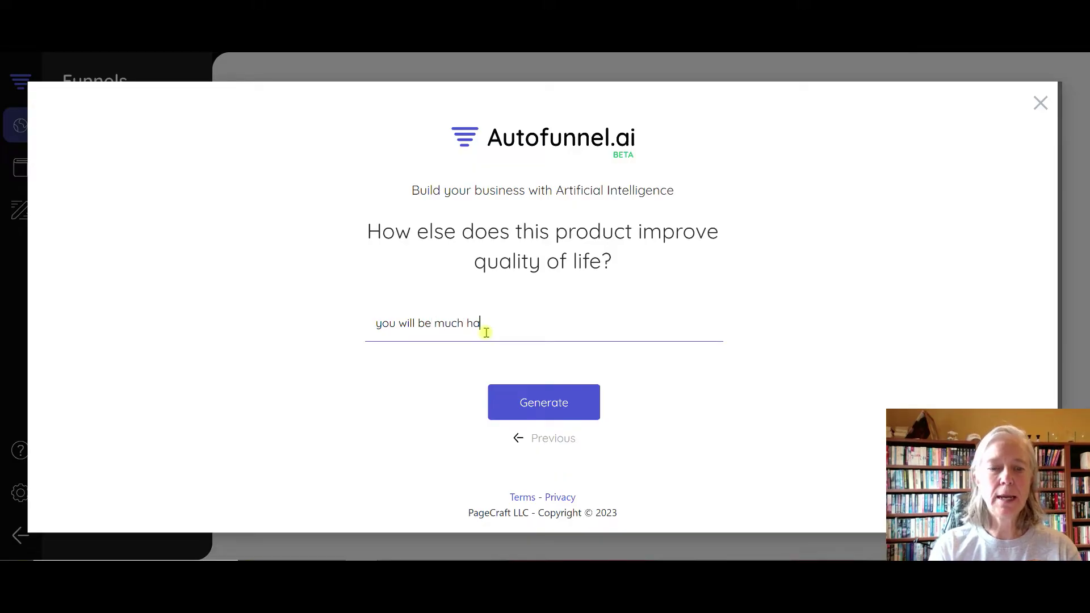
text(ppeioer wit)
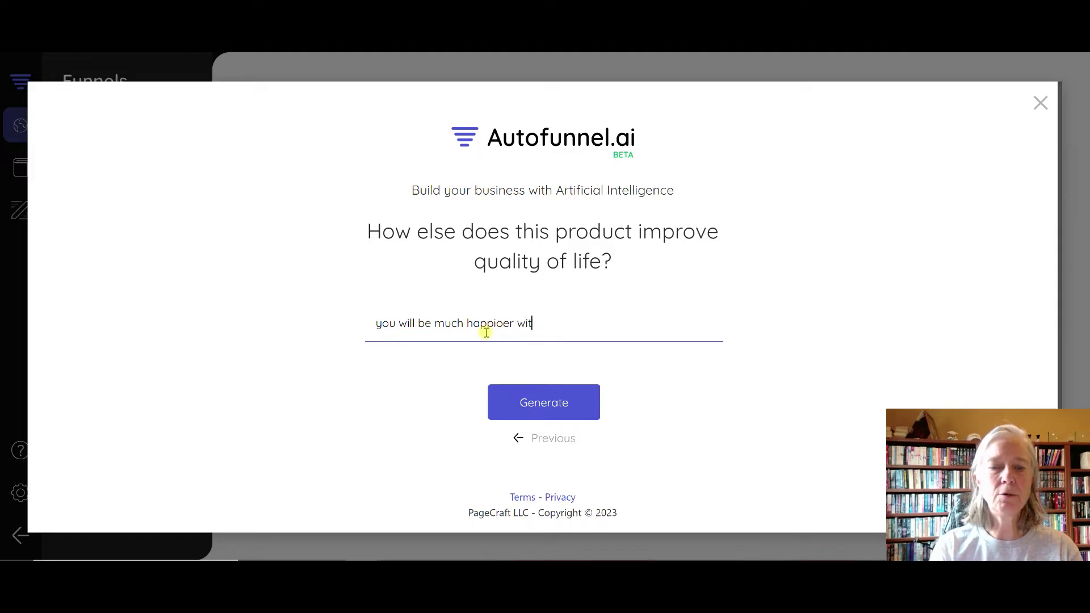
text( with your)
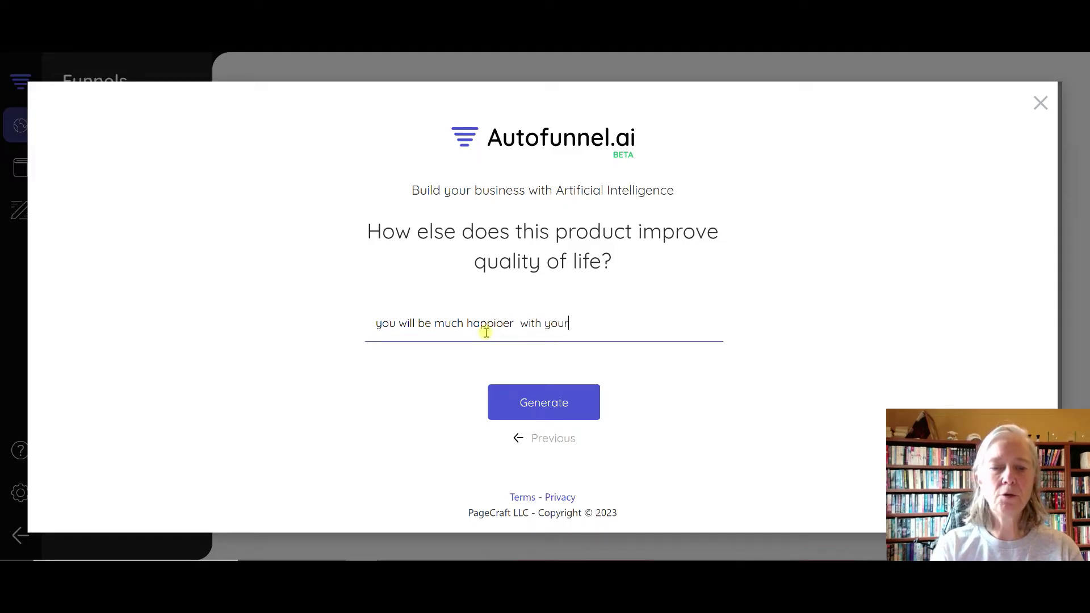
text( dog if it is)
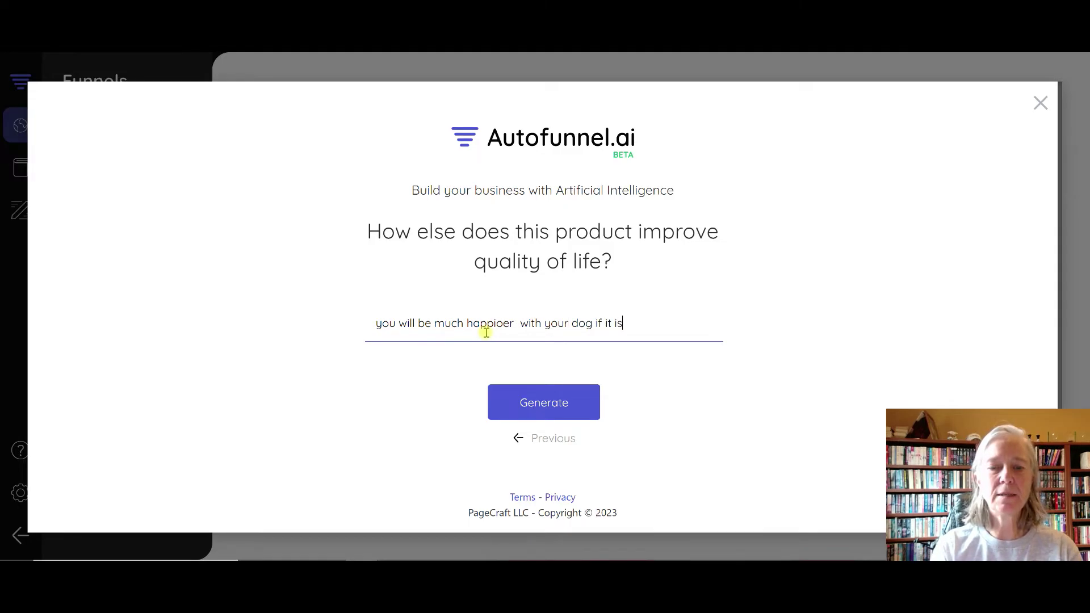
text( well training)
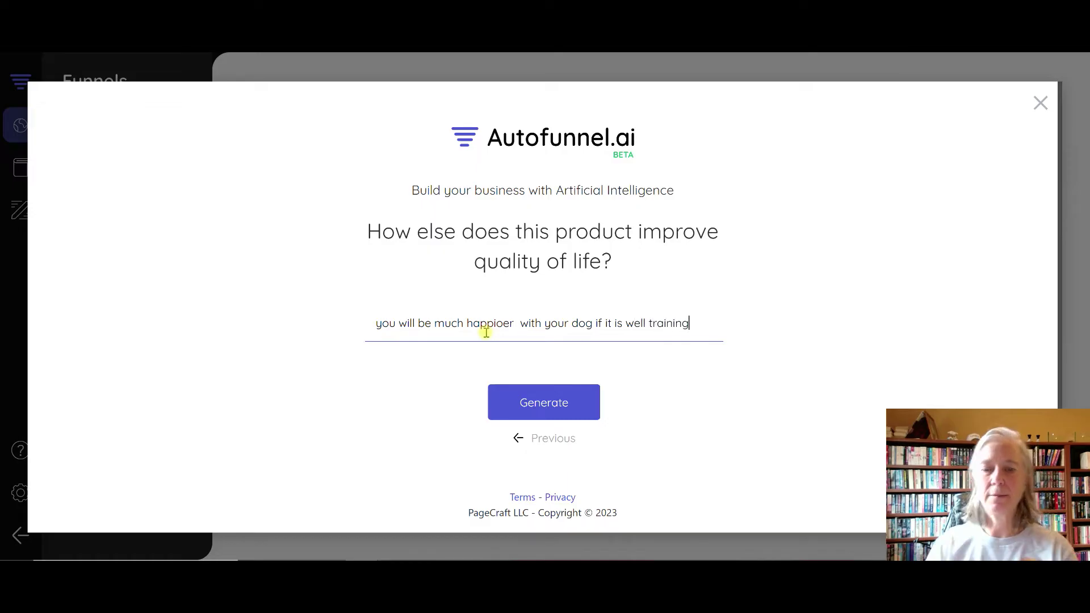
key(BackSpace)
key(BackSpace)
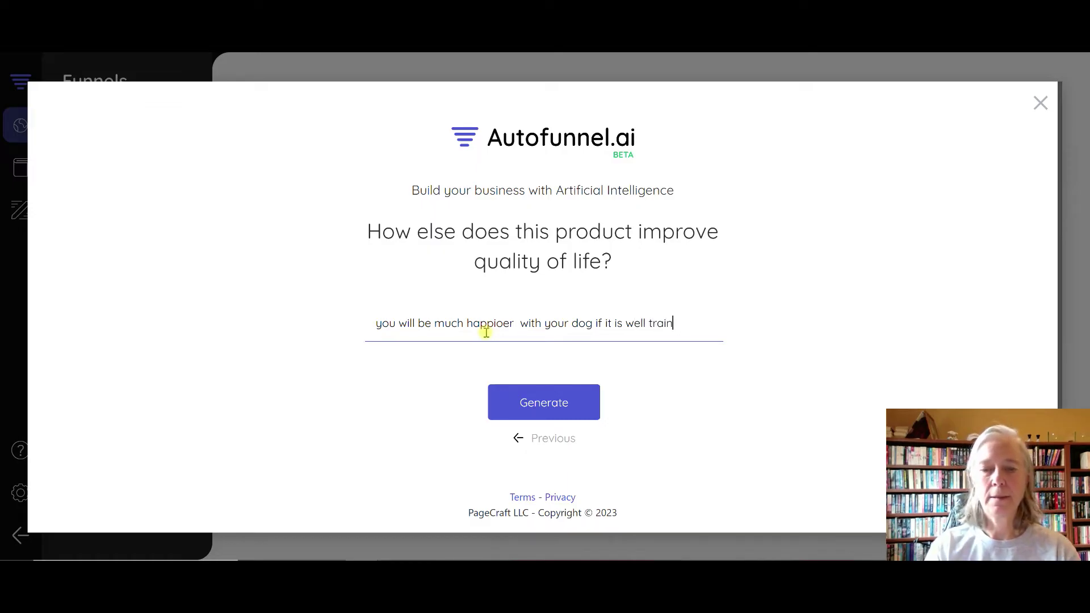
text(ed)
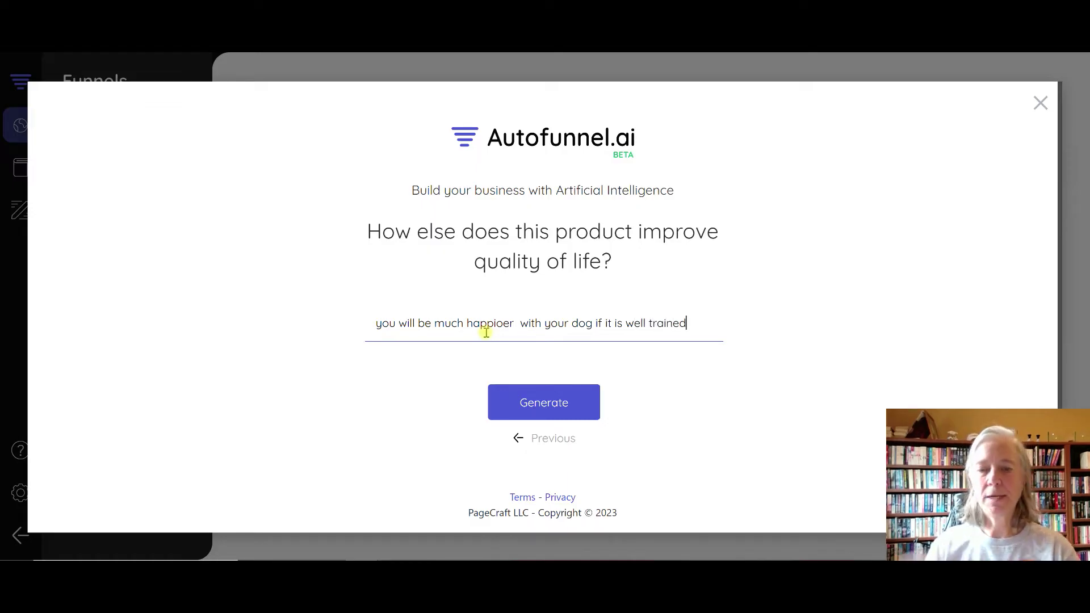
click(544, 399)
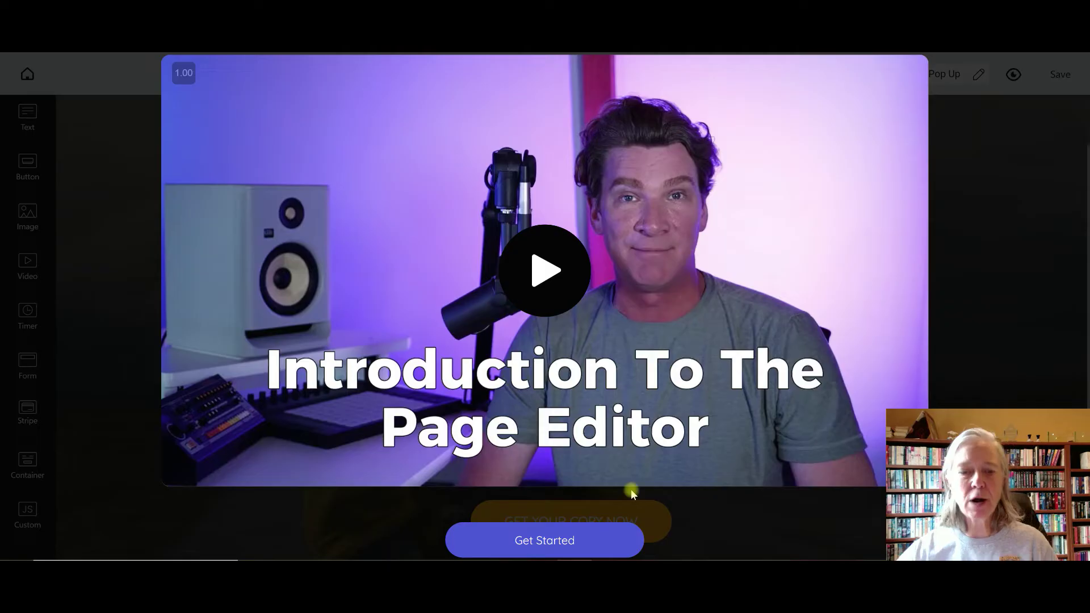
Step: Close the intro video to reveal the generated Monks Of New Skete sales page
click(570, 547)
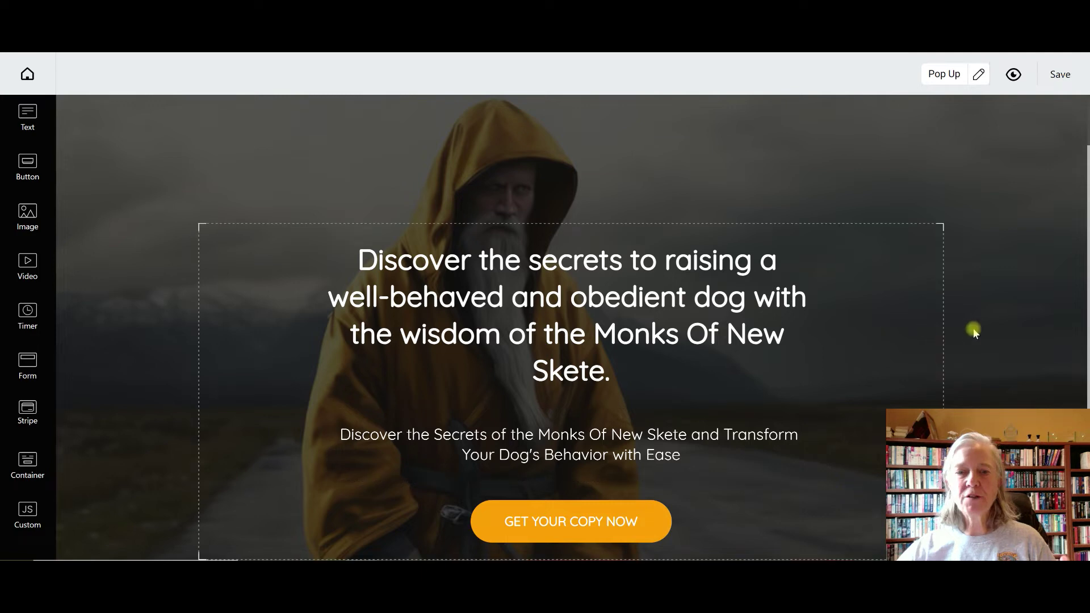
scroll(1005, 360, down, 3)
scroll(1005, 360, up, 1)
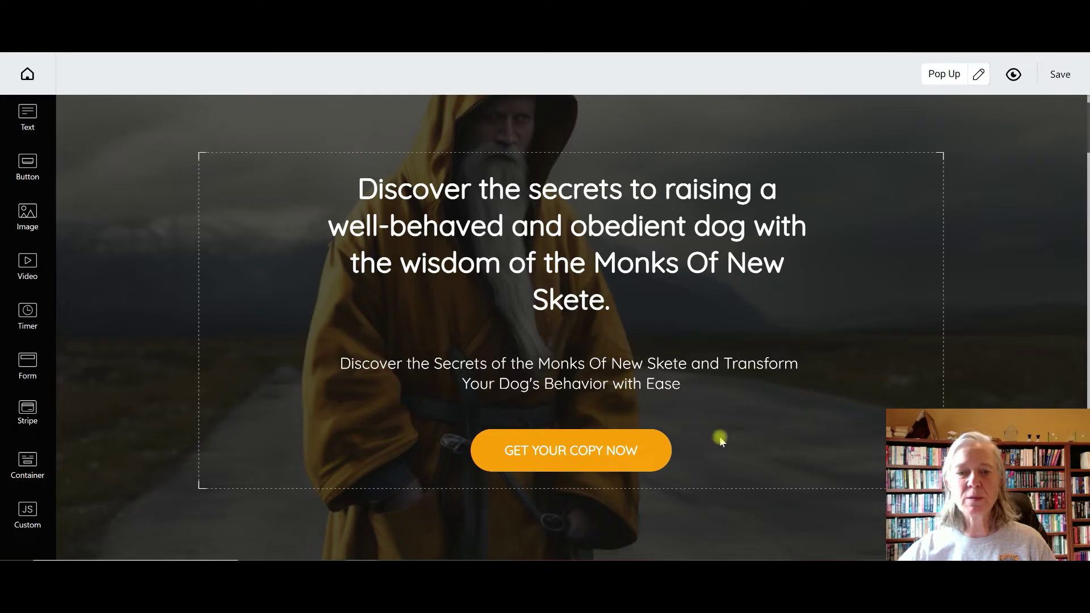
Step: Prompt the hero section's AI with 'new image showing dog training' to generate new backgrounds
click(698, 420)
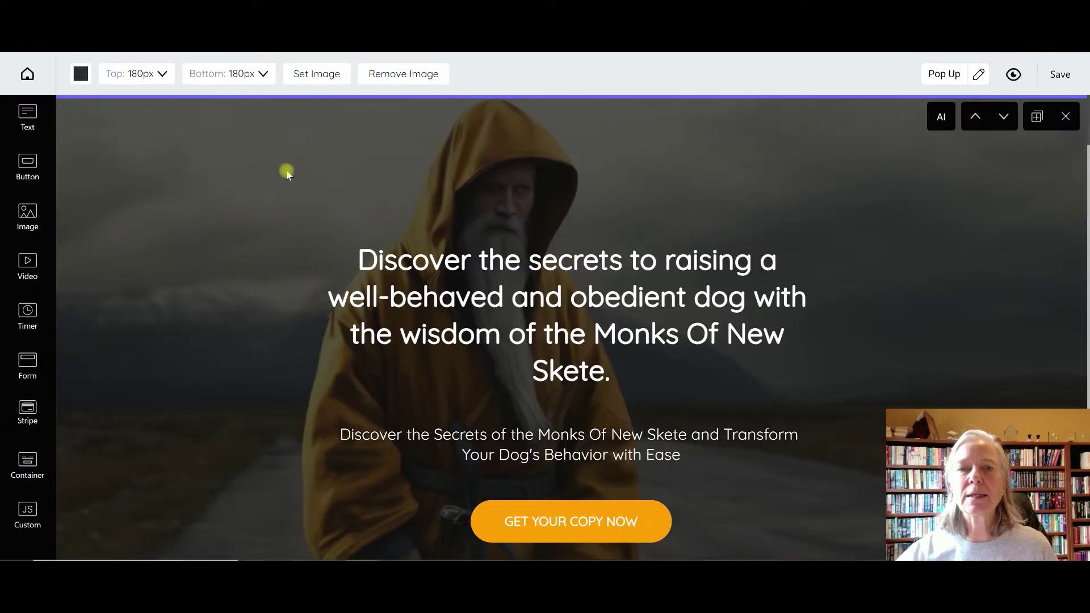
click(942, 119)
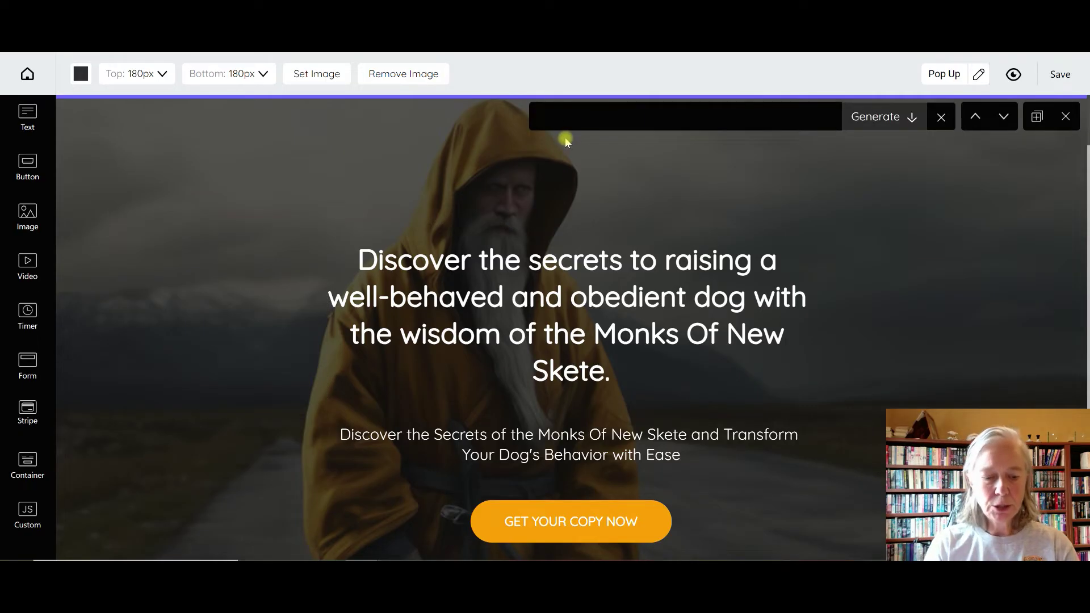
text(new ima)
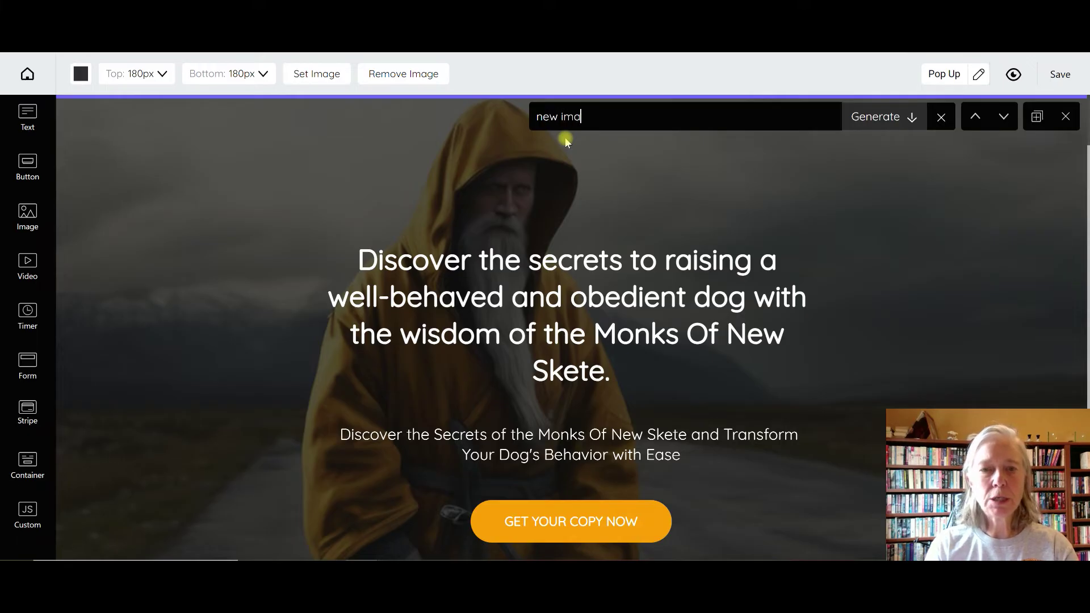
text(ge showing)
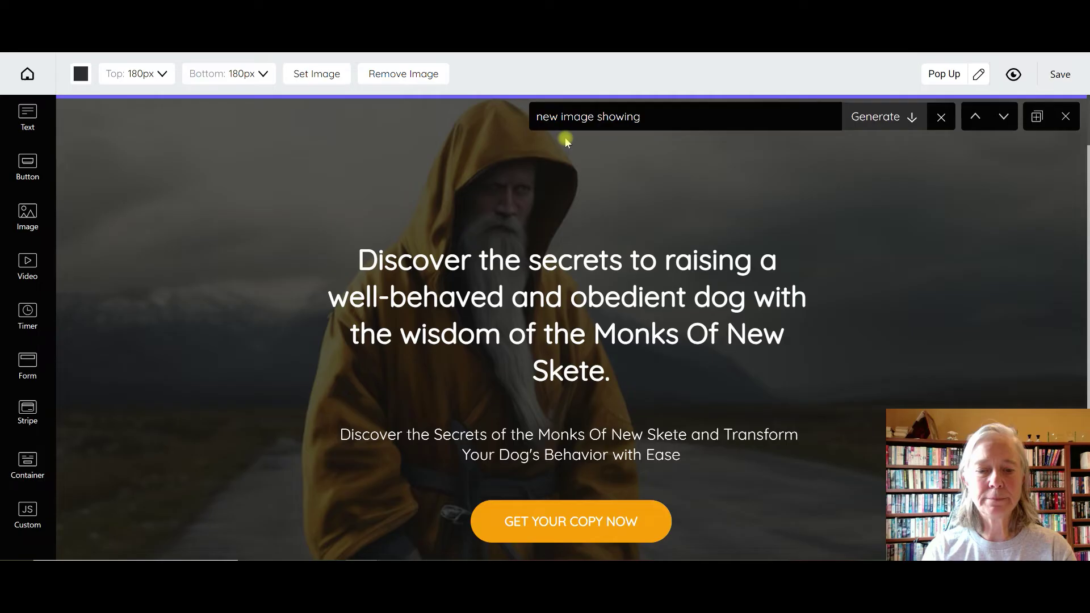
text( dog )
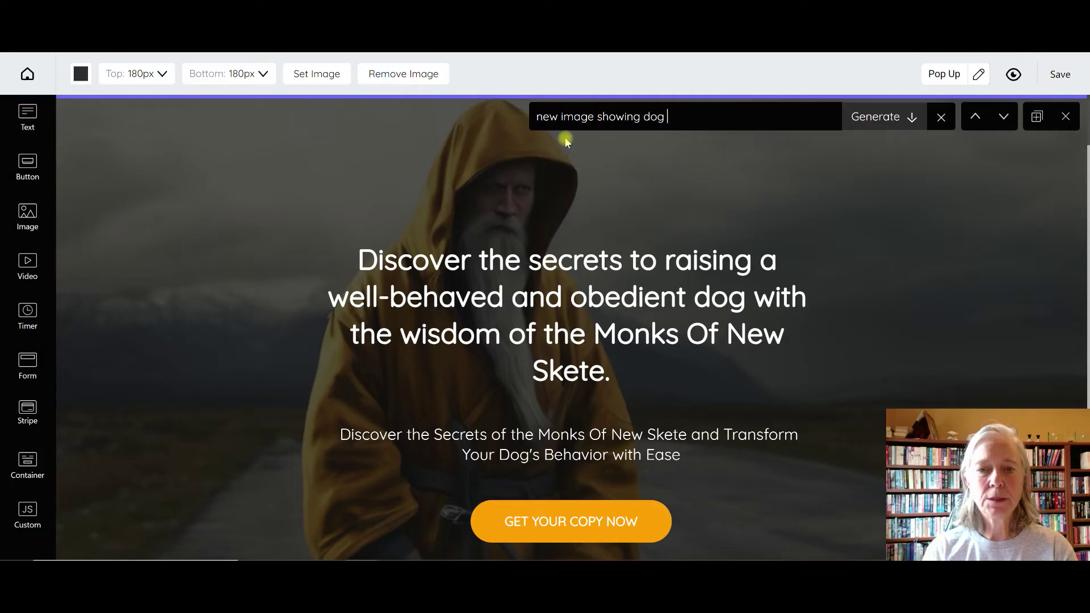
text(training)
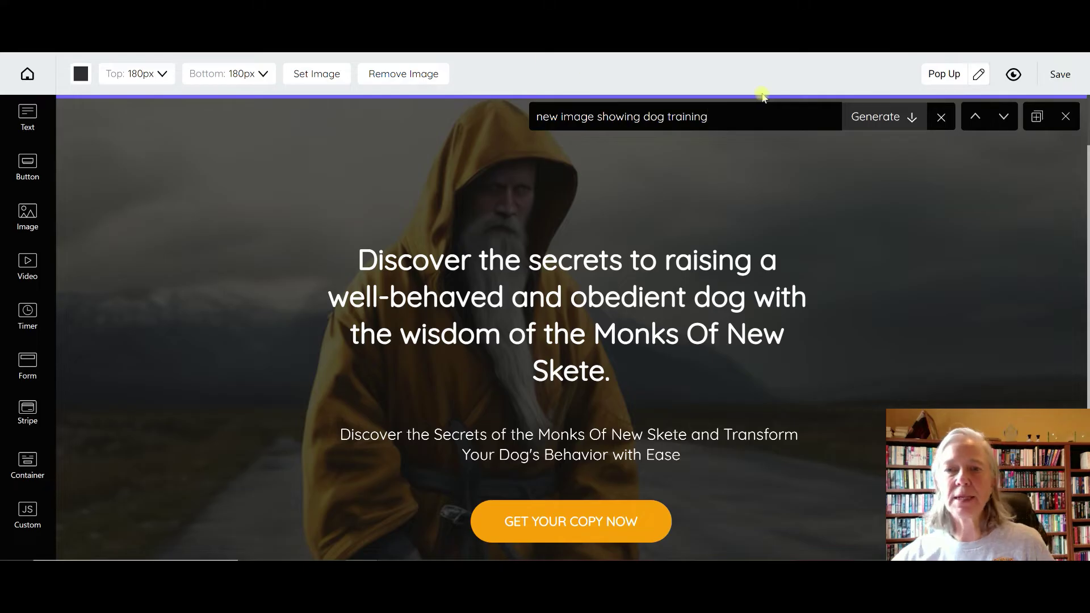
click(872, 120)
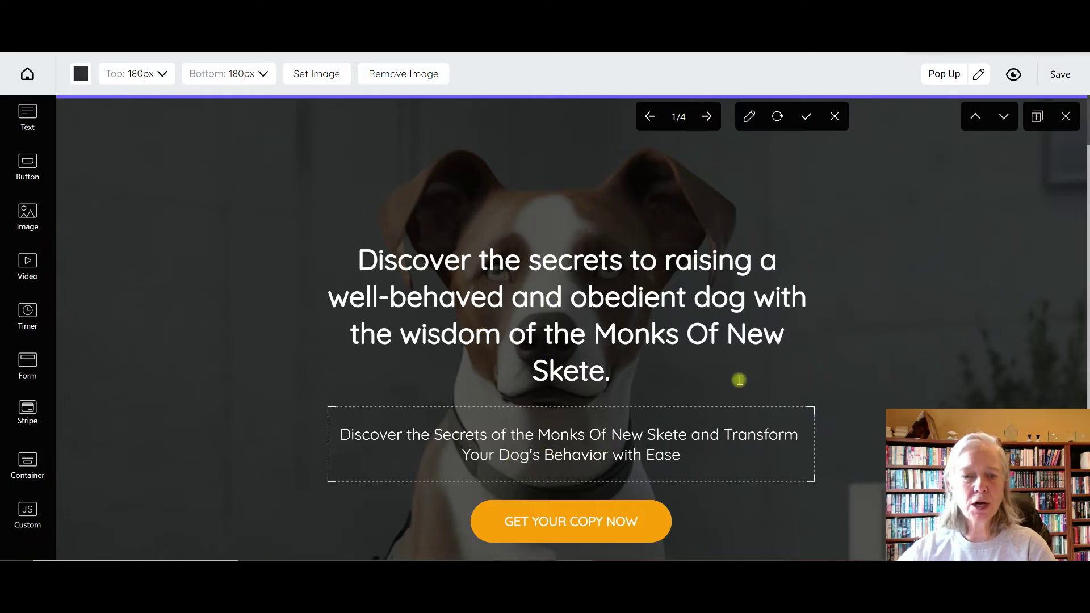
Step: Cycle through the four generated hero backgrounds and settle on the brown-and-white dog portrait (1/4)
click(707, 117)
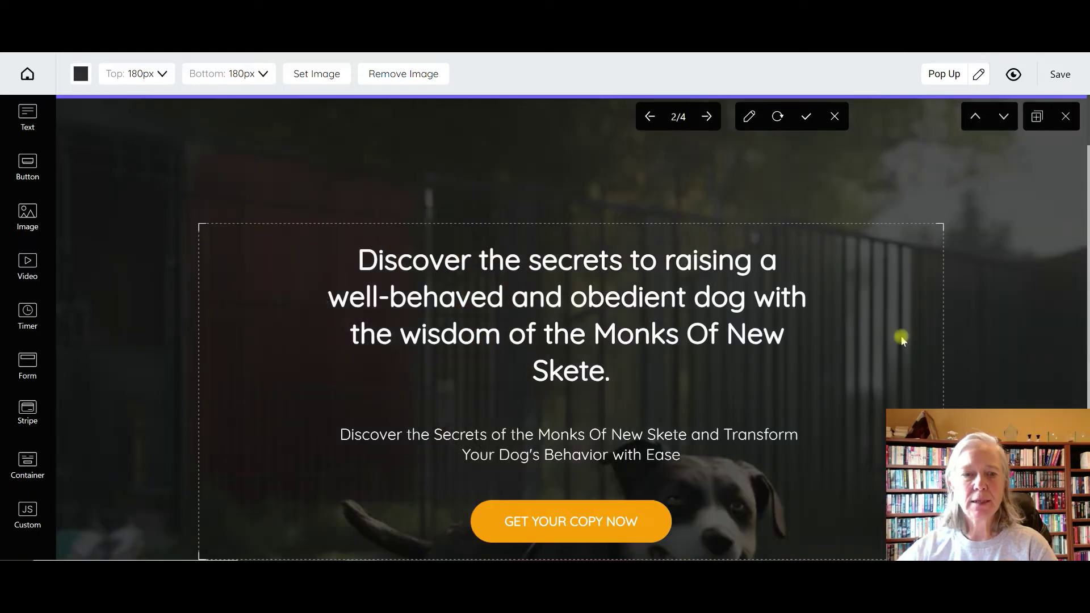
scroll(901, 338, down, 3)
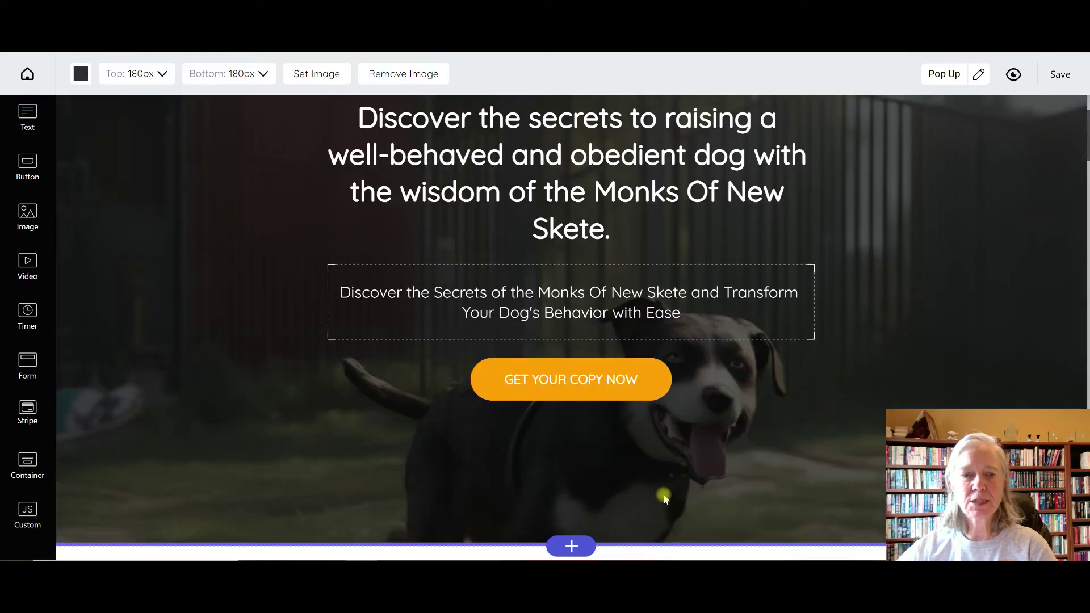
scroll(714, 166, up, 3)
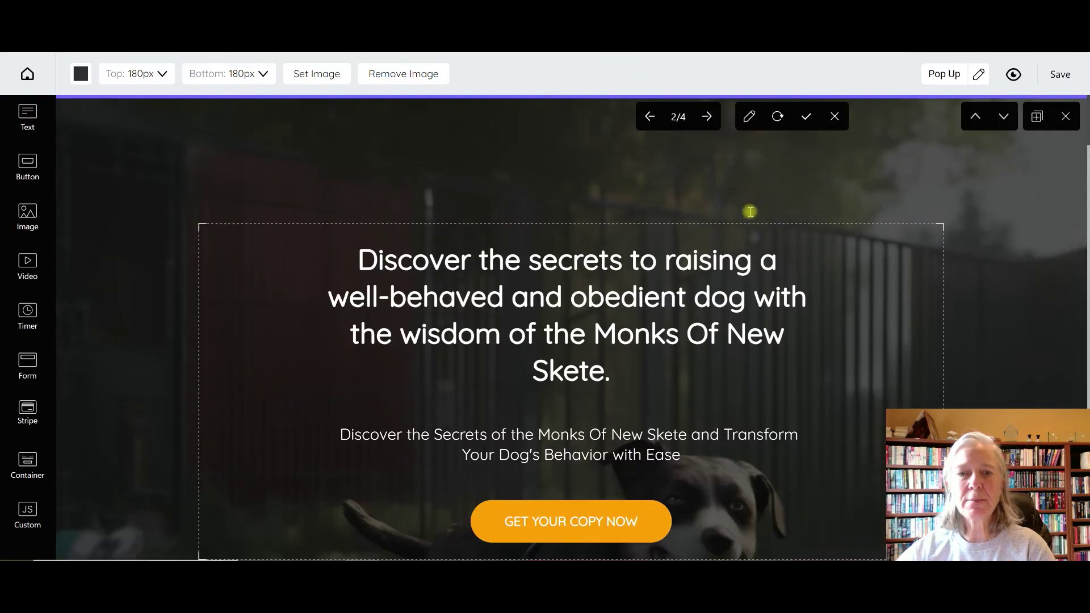
click(707, 121)
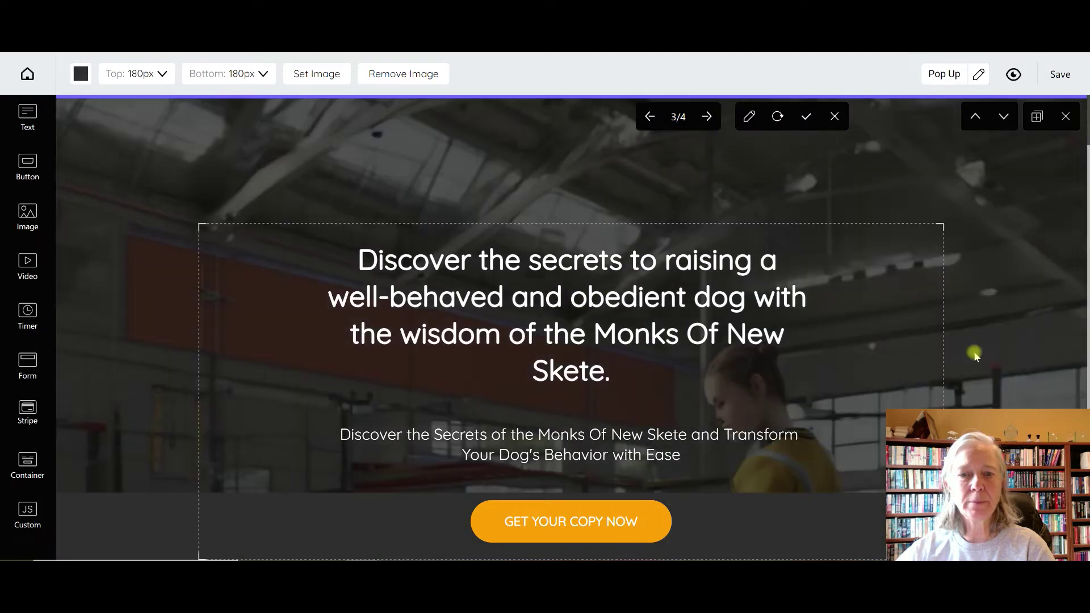
scroll(948, 343, down, 2)
scroll(948, 344, down, 4)
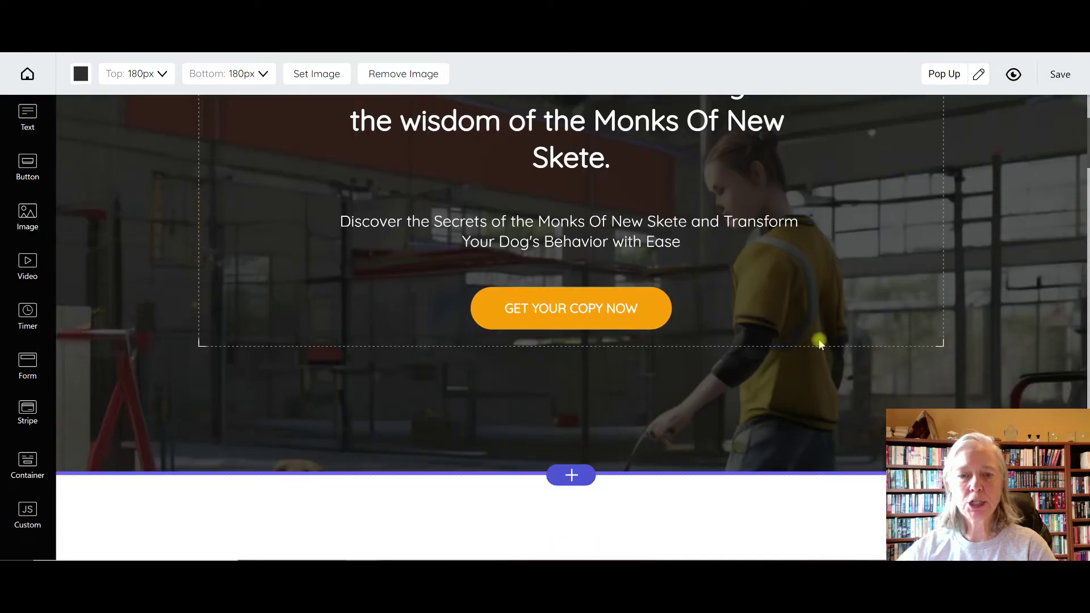
scroll(985, 331, up, 2)
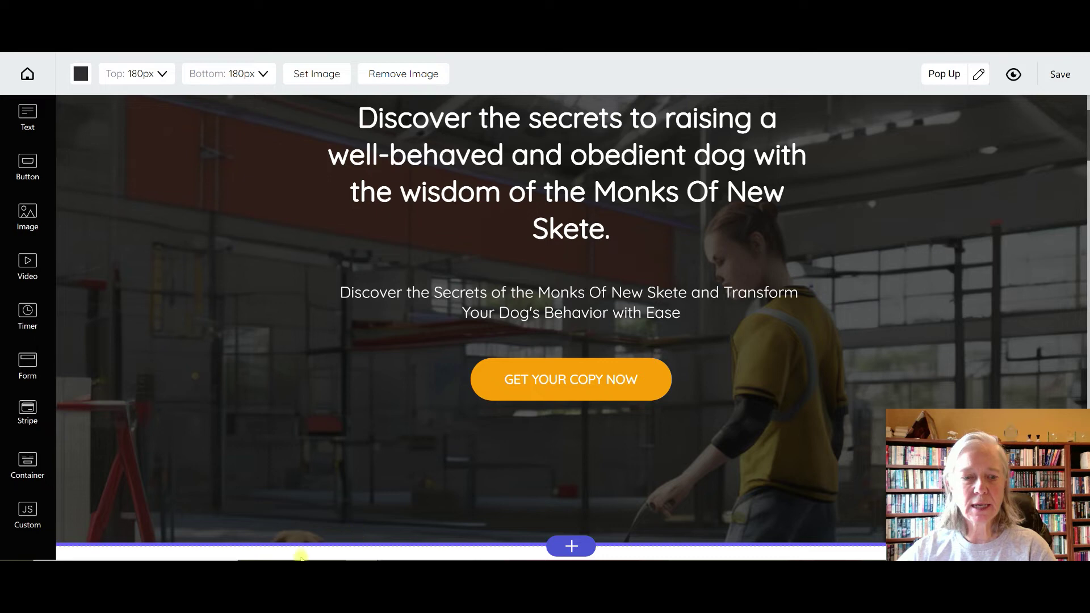
scroll(760, 368, up, 4)
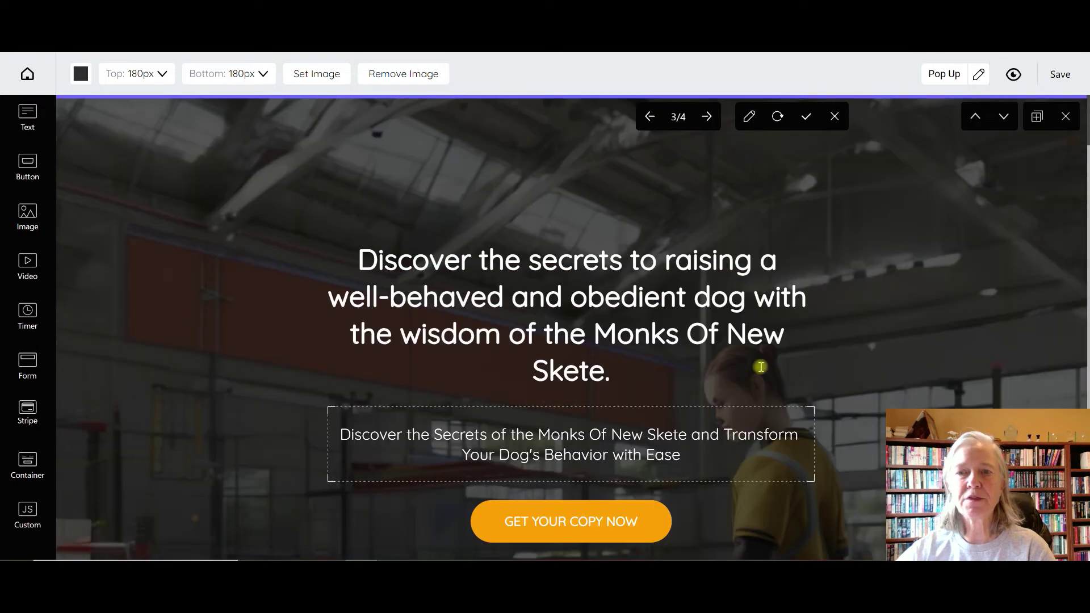
click(706, 120)
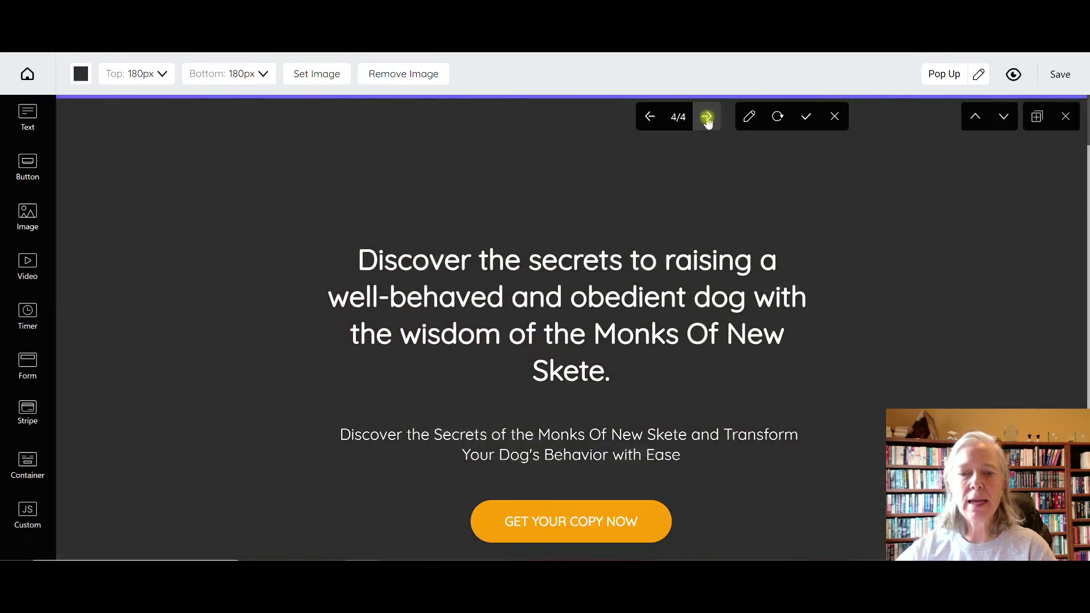
scroll(817, 295, down, 5)
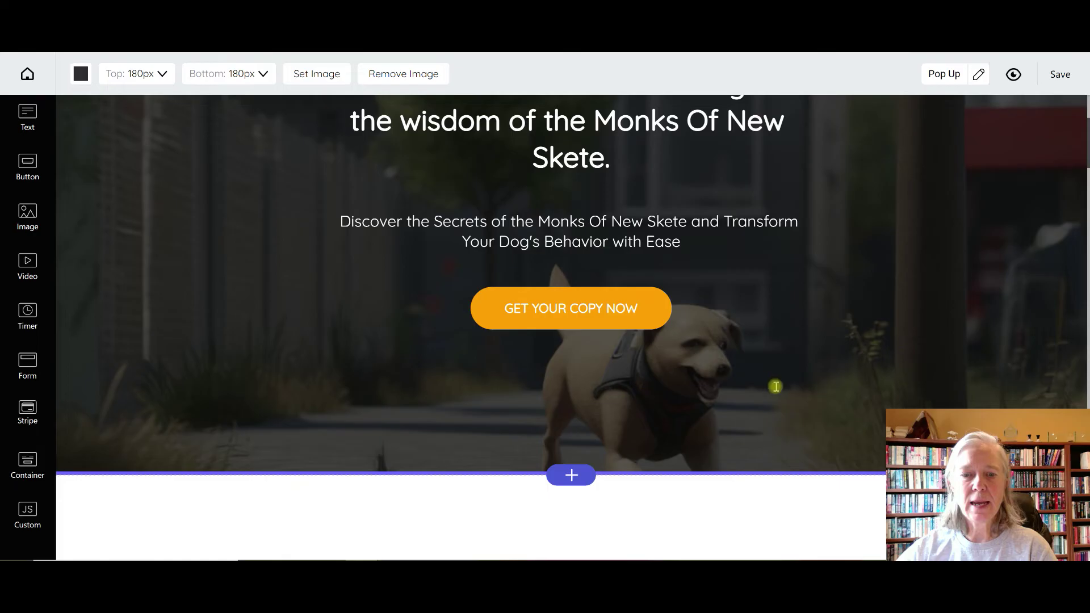
scroll(763, 385, up, 5)
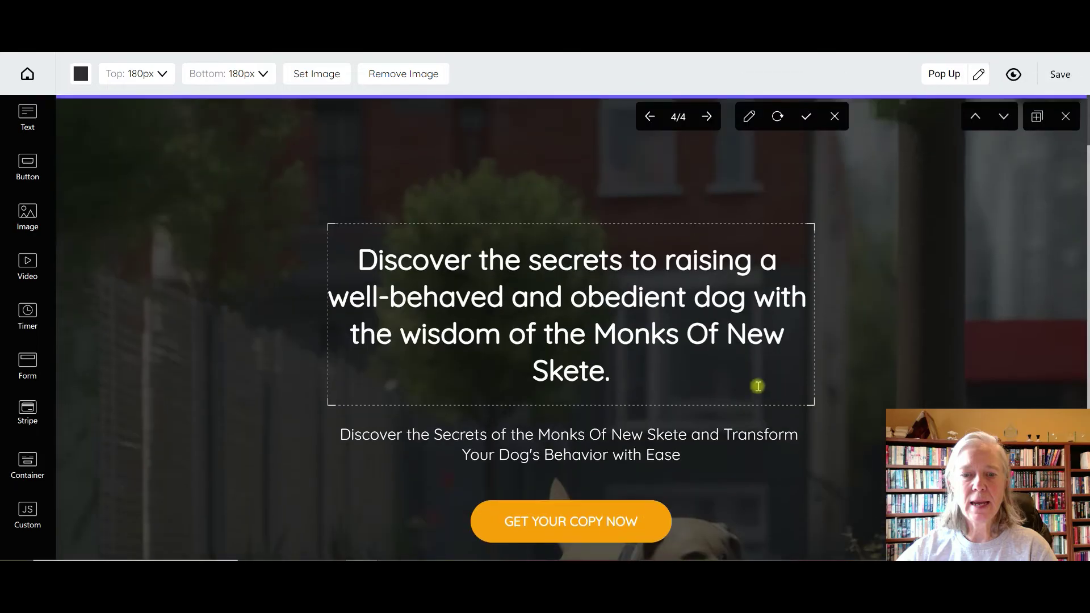
click(646, 117)
click(646, 117)
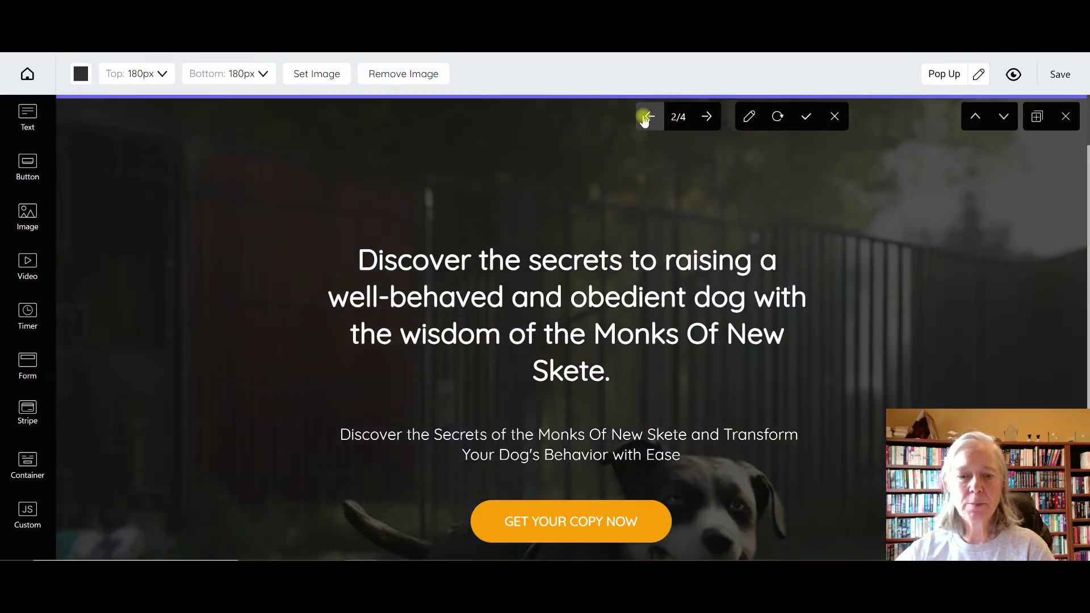
click(647, 117)
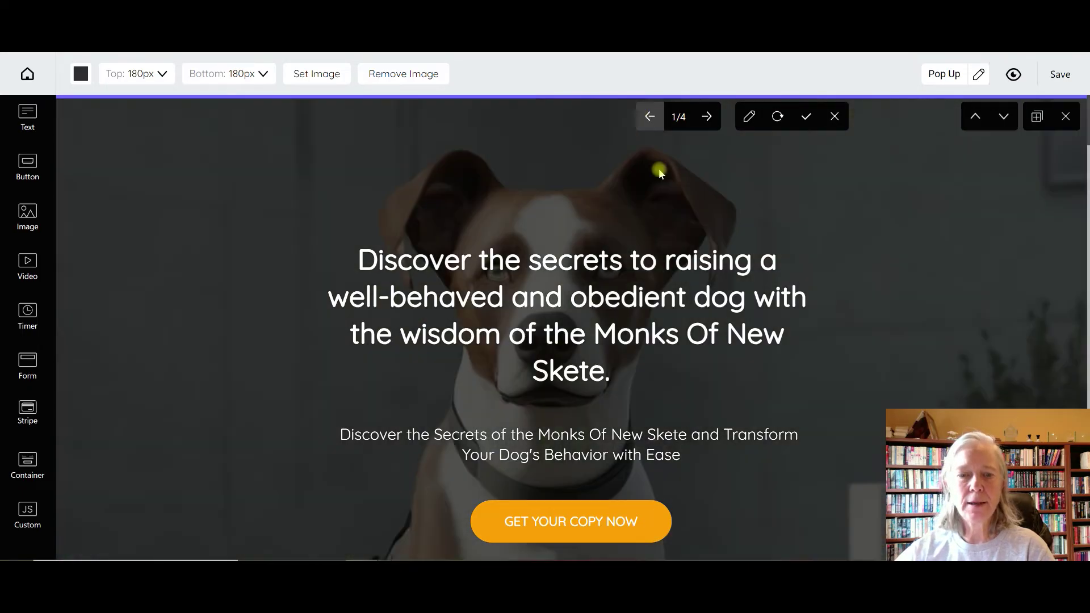
Step: Lighten the hero's dark tint to a lighter grey so the dog portrait shows through
click(81, 73)
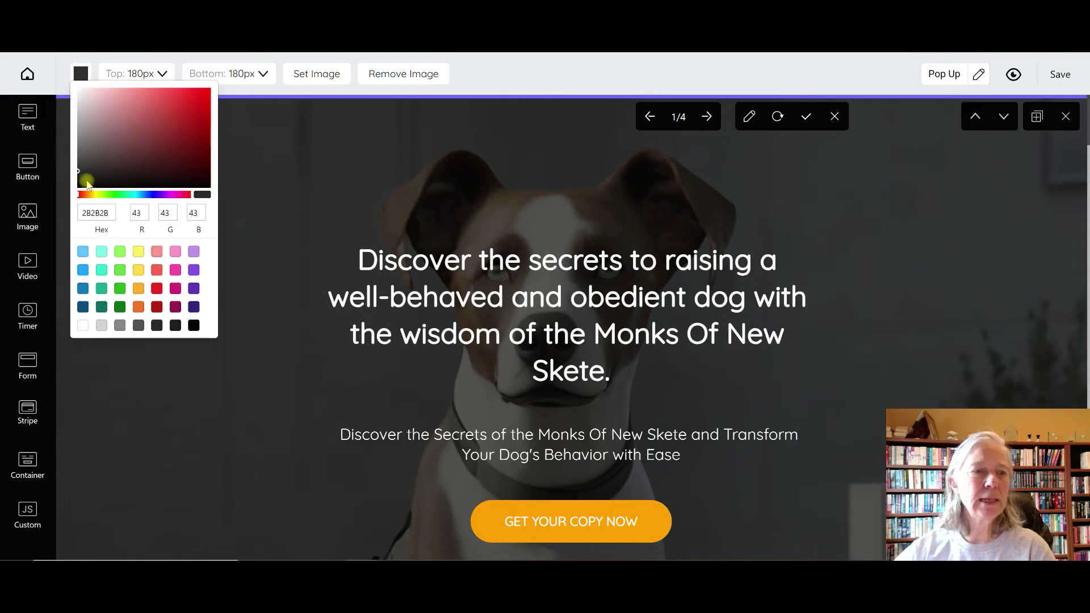
drag(79, 173, 82, 165)
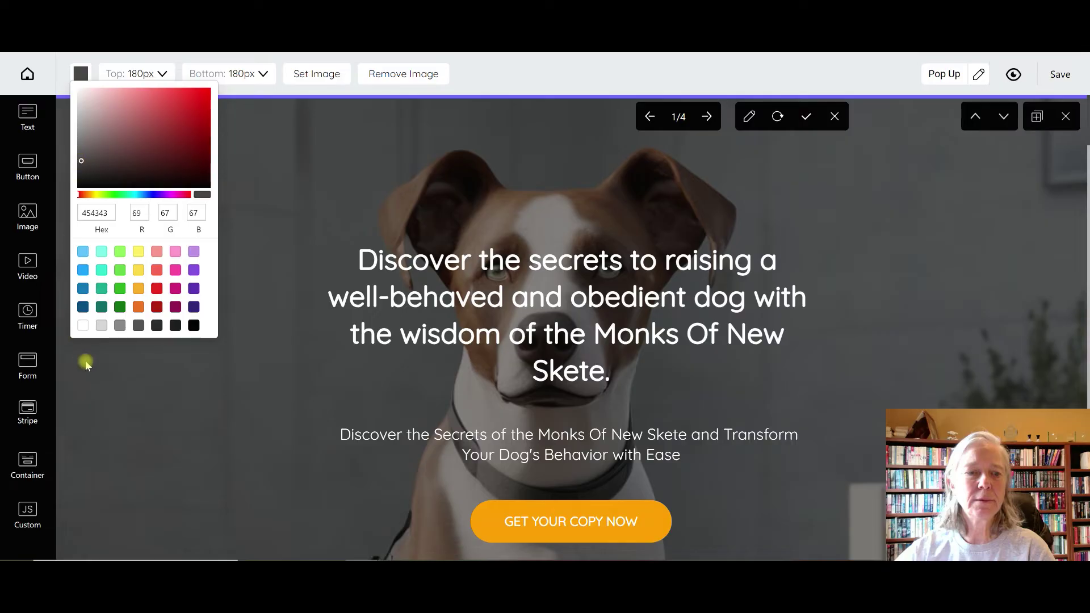
click(92, 368)
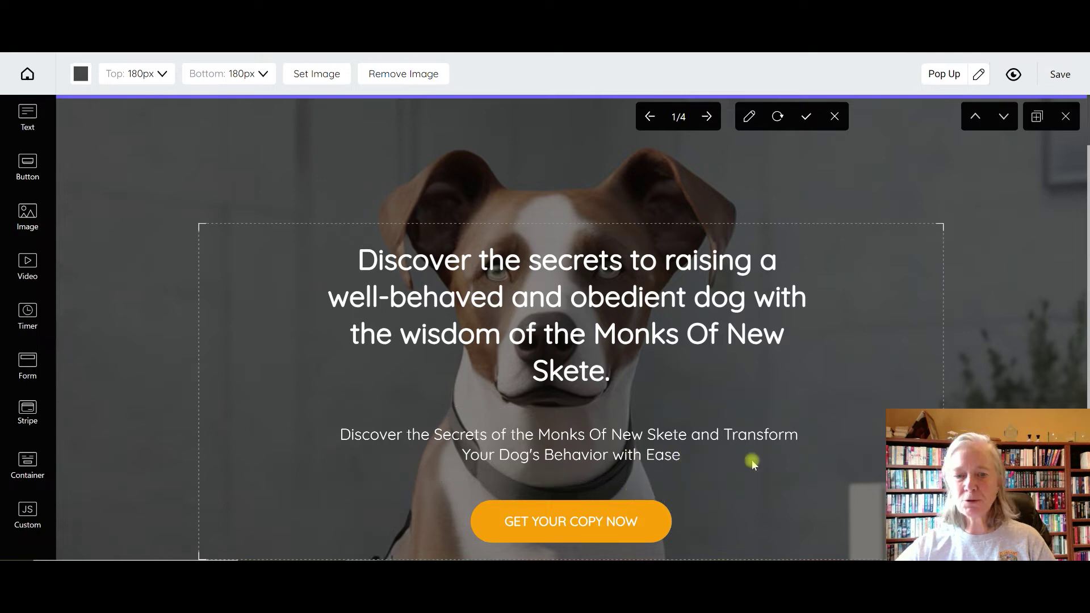
scroll(1000, 284, down, 1)
scroll(999, 284, down, 1)
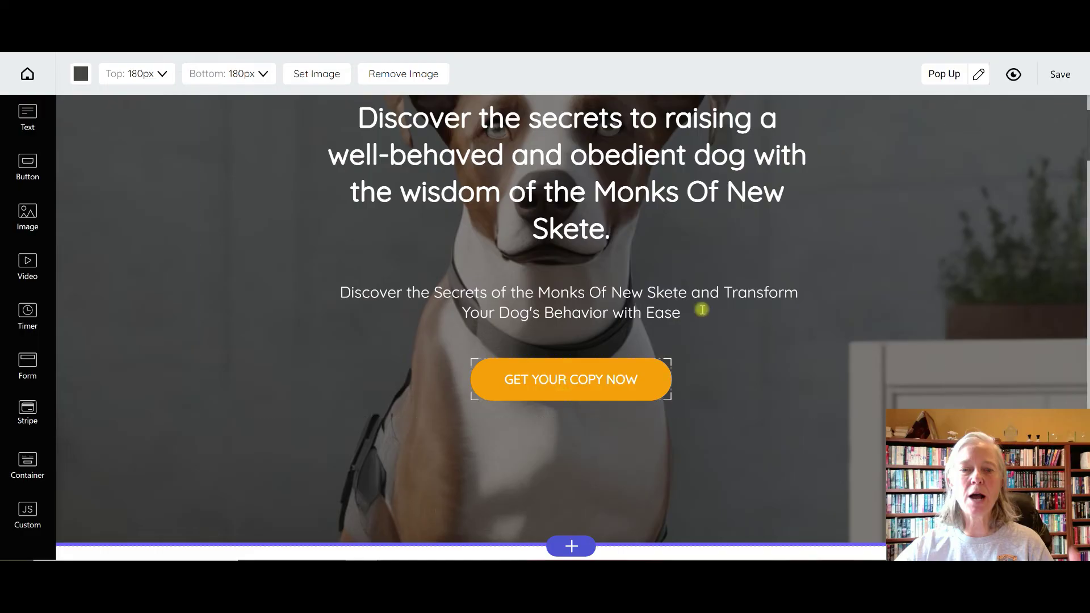
scroll(954, 260, up, 2)
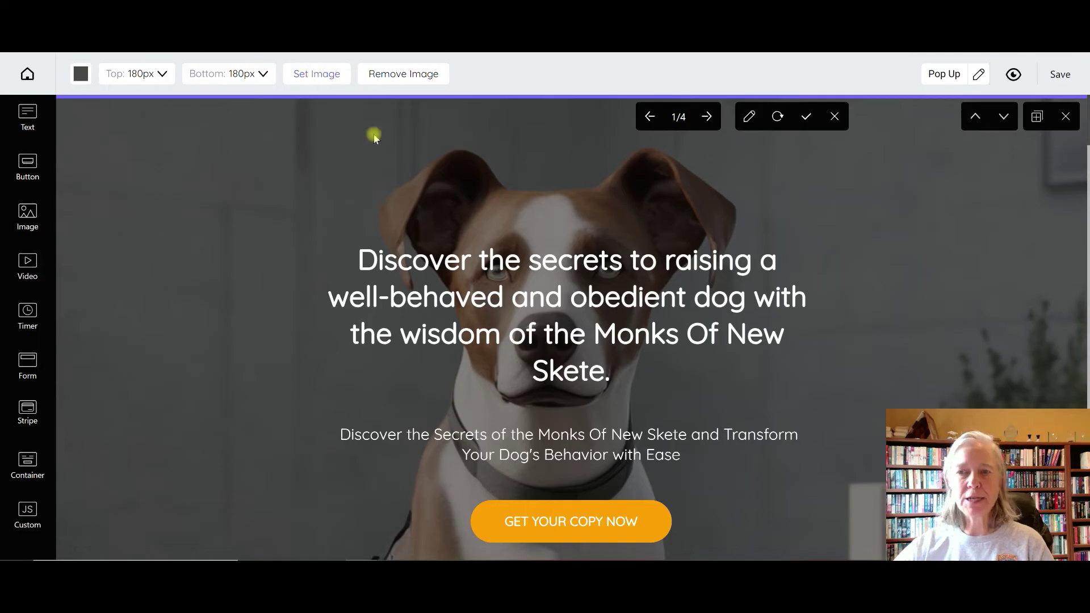
scroll(295, 443, down, 6)
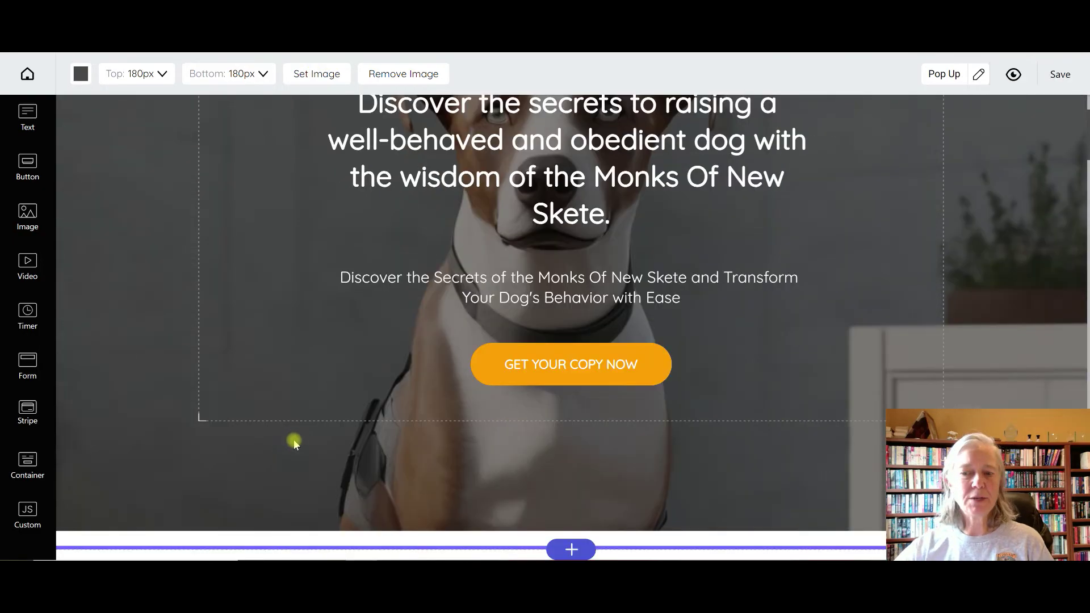
scroll(294, 443, down, 2)
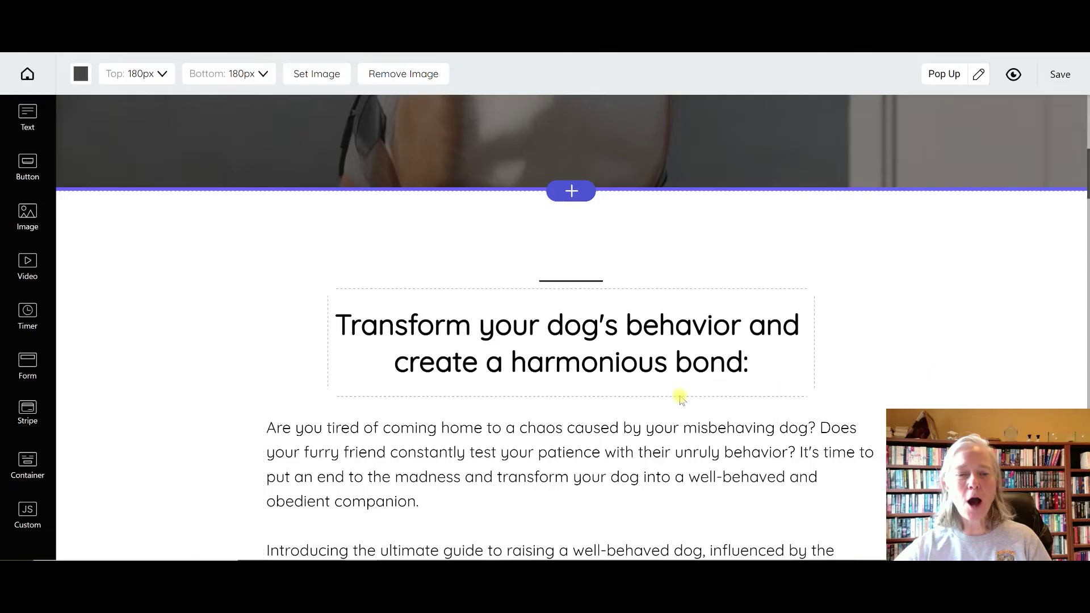
scroll(684, 396, down, 3)
scroll(323, 285, down, 2)
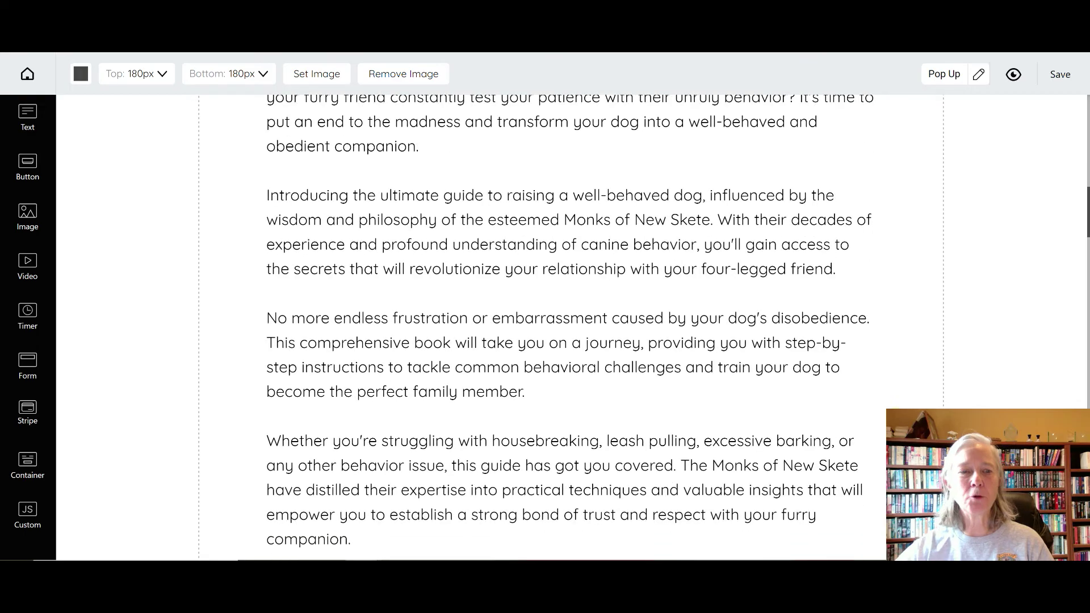
scroll(749, 324, down, 3)
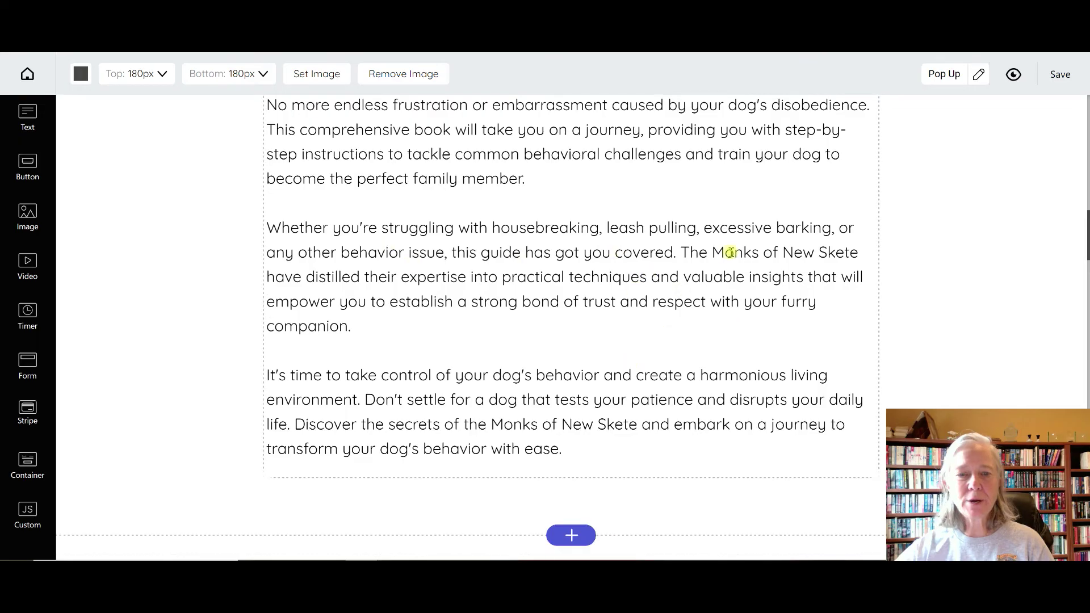
scroll(633, 349, down, 3)
scroll(634, 350, down, 4)
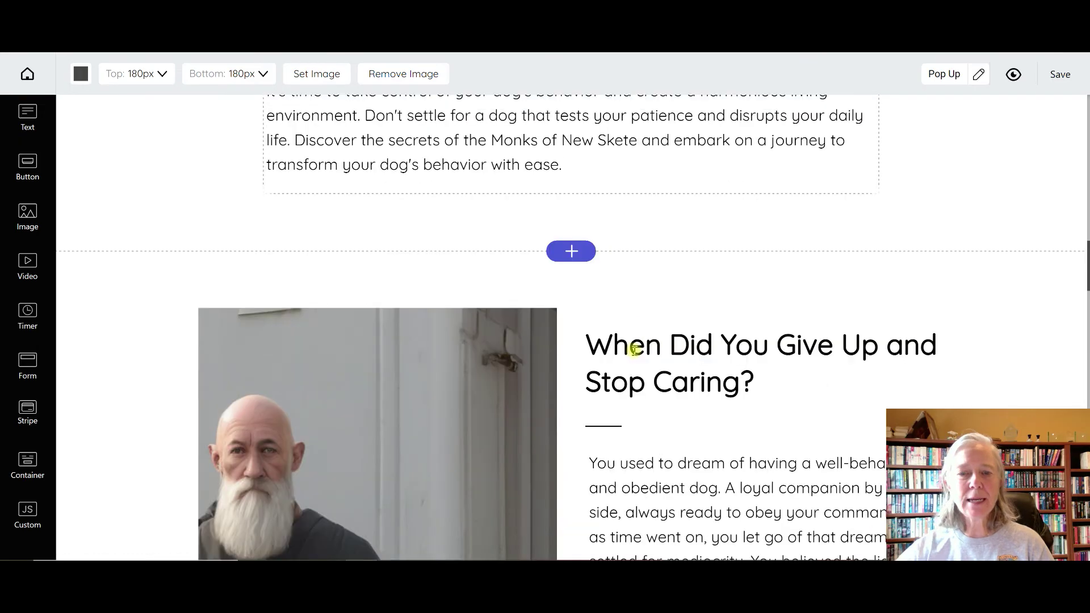
scroll(596, 329, down, 5)
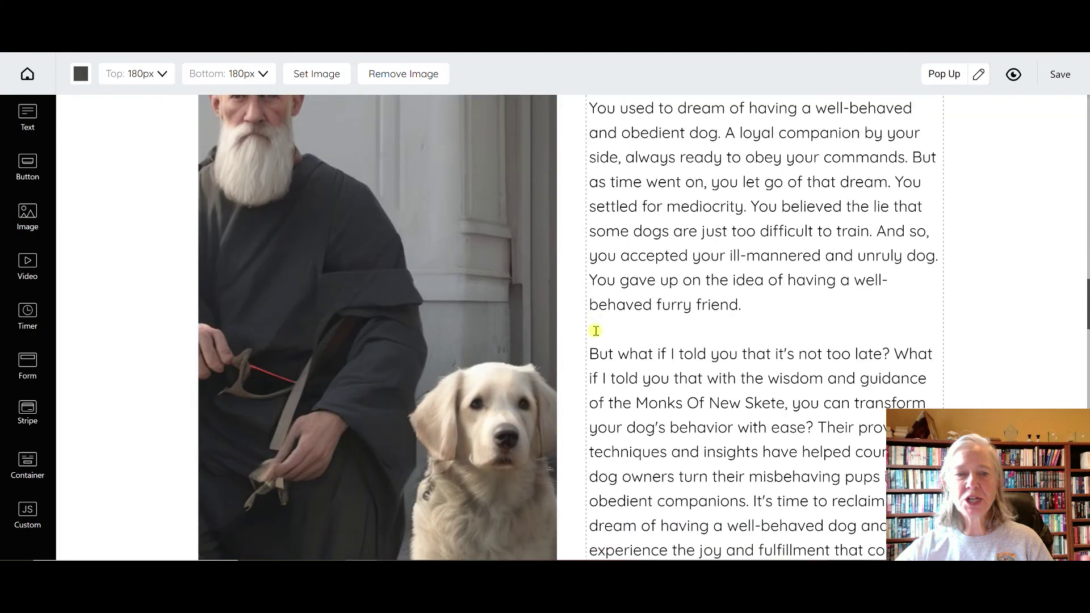
scroll(714, 372, down, 8)
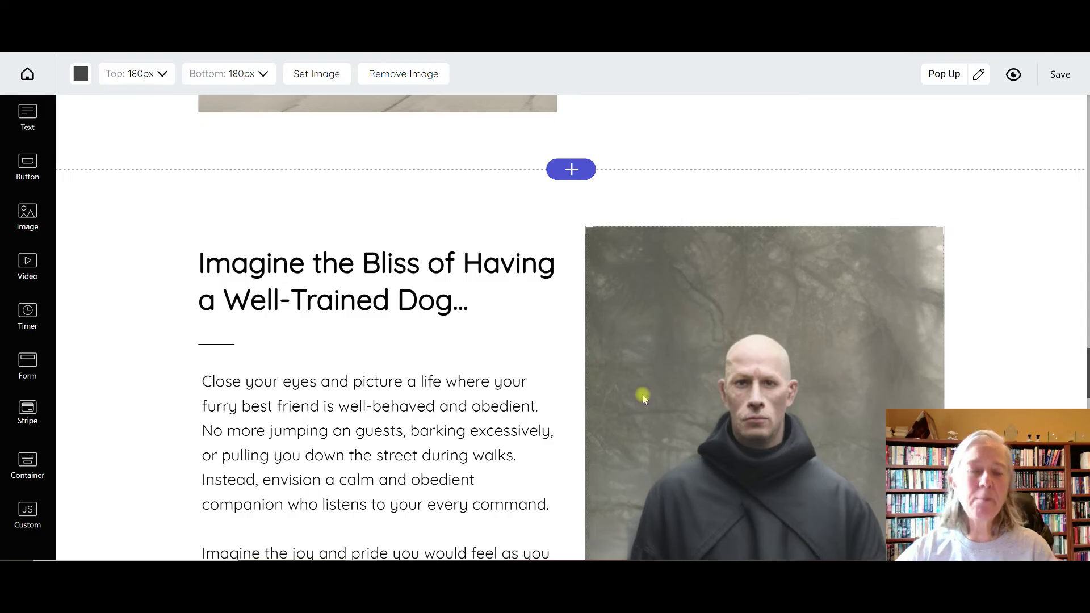
scroll(645, 401, down, 1)
scroll(634, 365, down, 4)
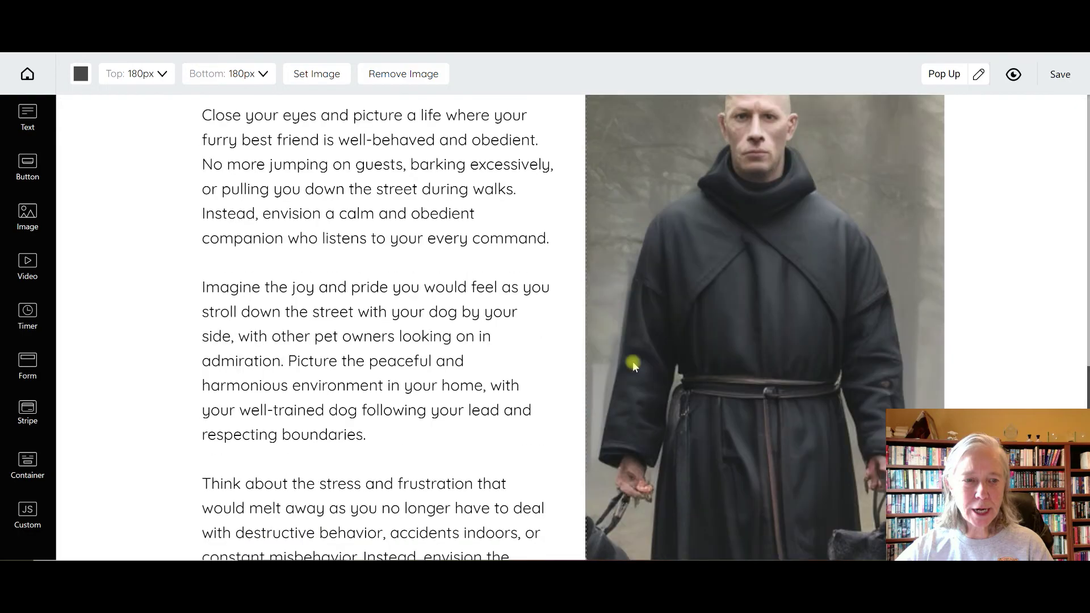
scroll(636, 368, up, 5)
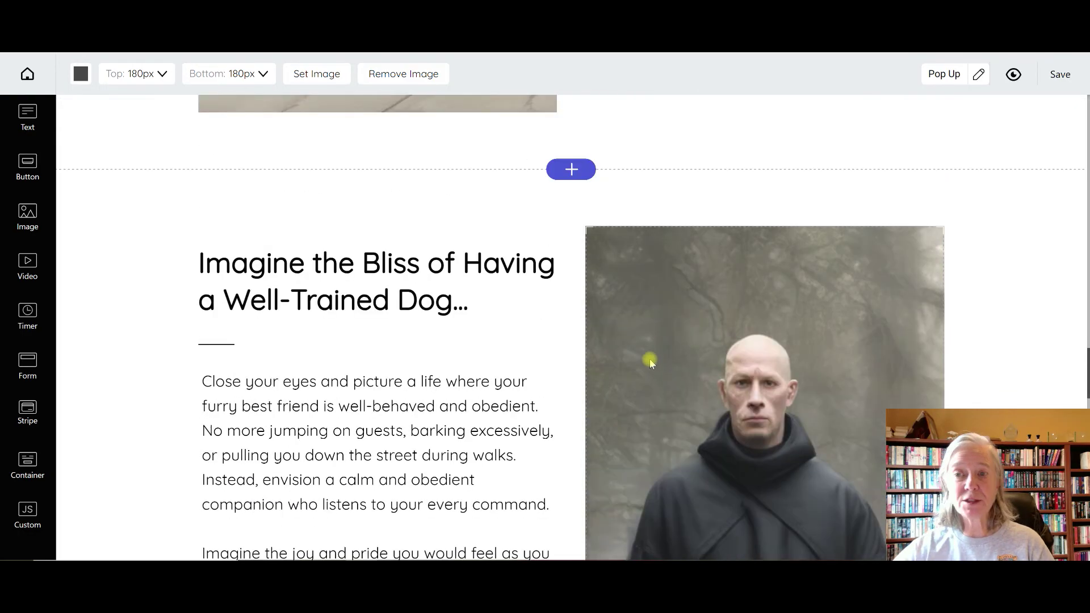
scroll(650, 375, down, 7)
scroll(653, 355, up, 11)
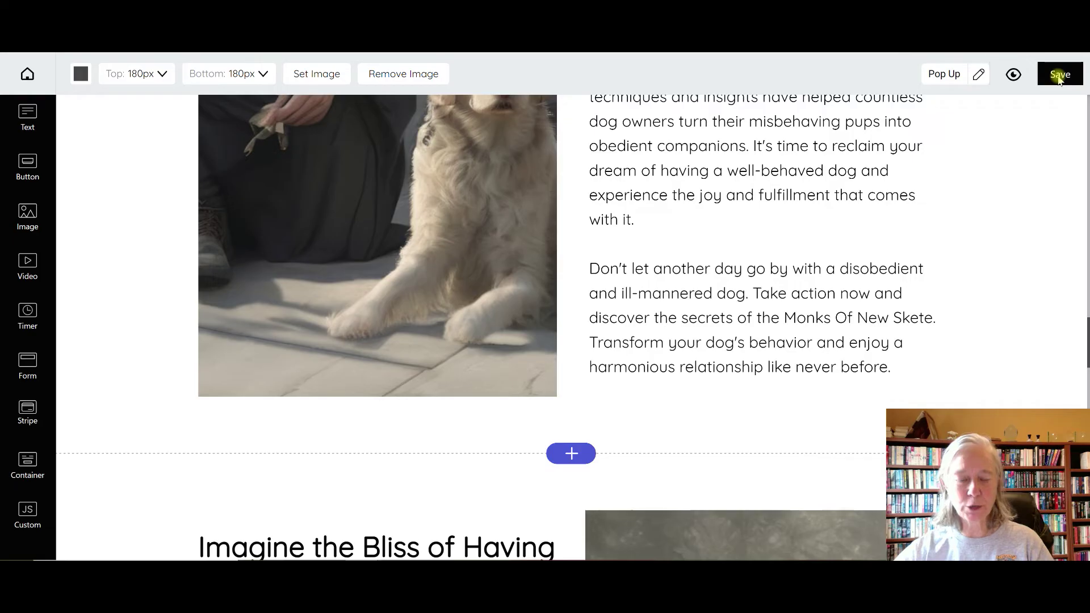
scroll(695, 277, up, 10)
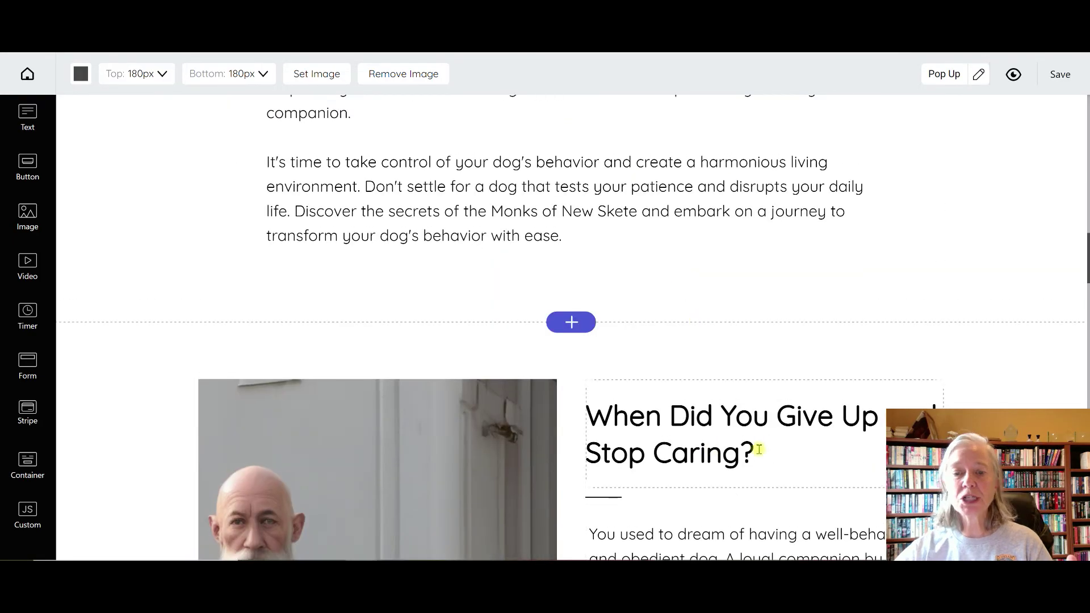
click(750, 448)
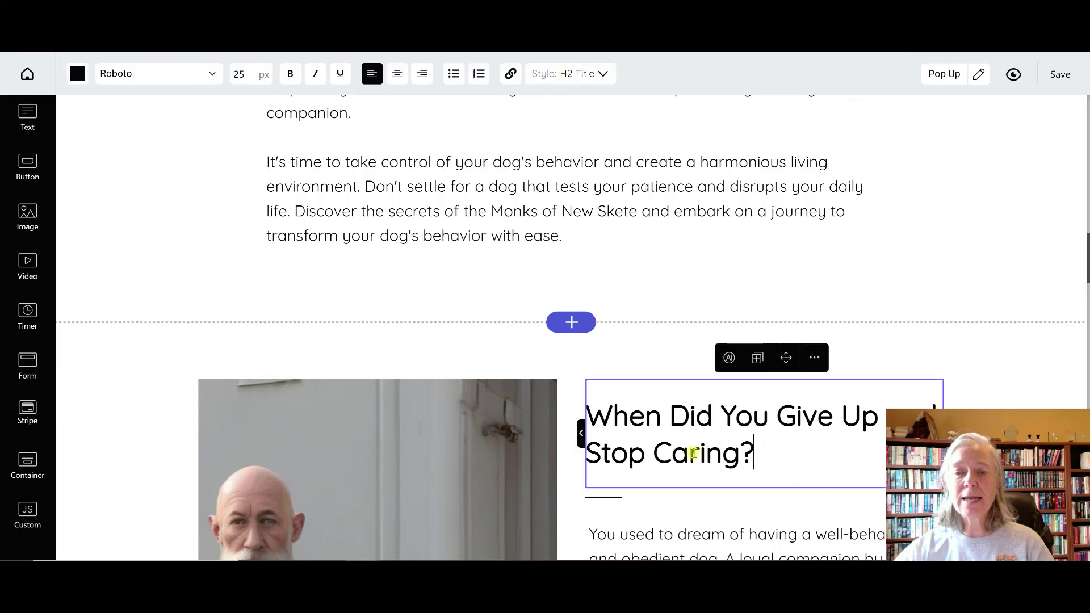
click(787, 465)
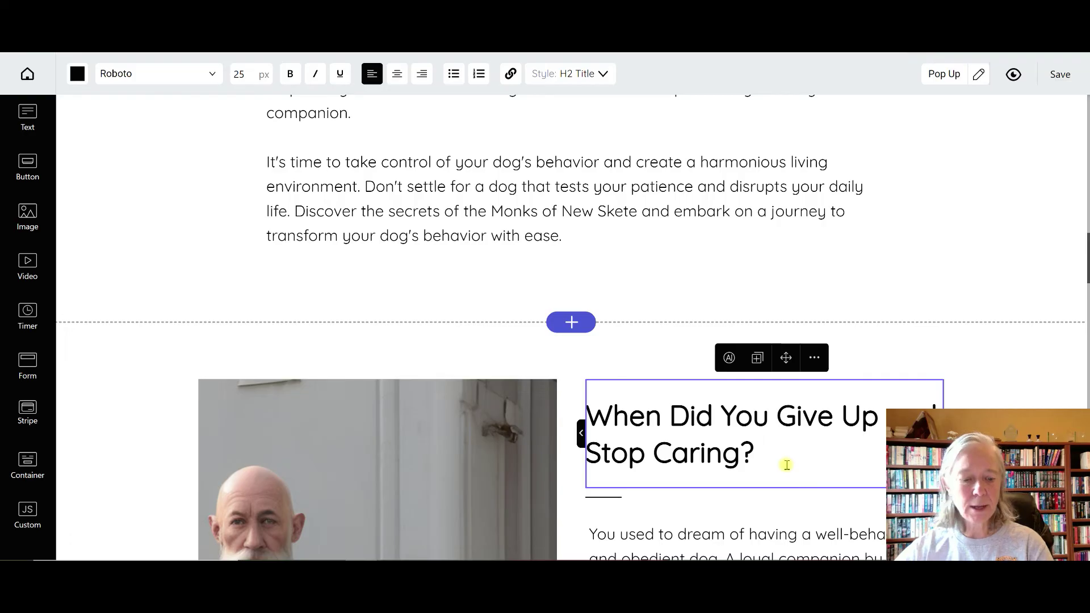
text(dddddd)
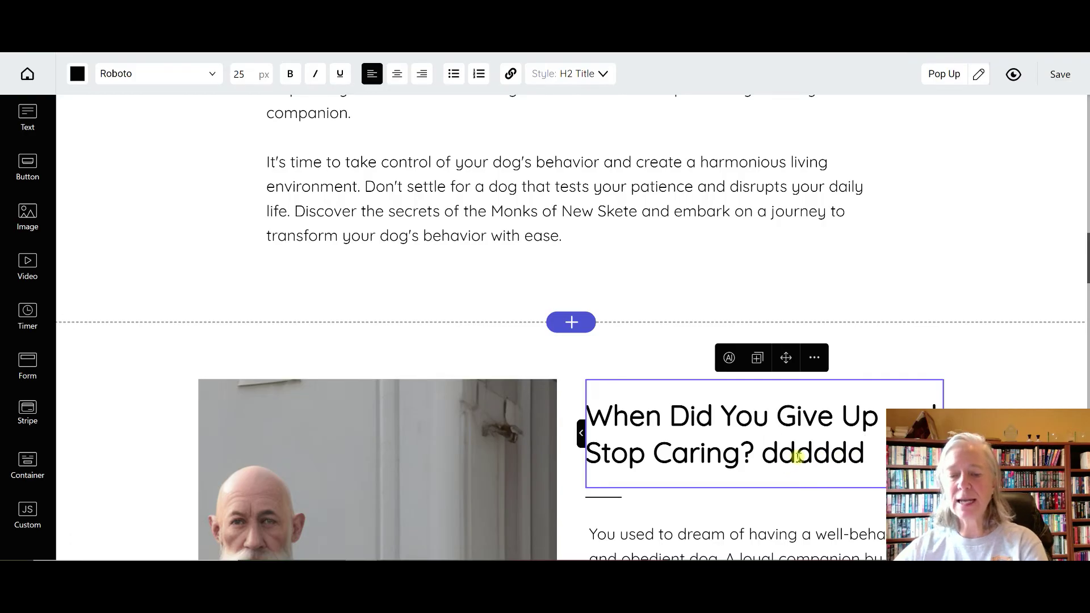
key(BackSpace)
key(BackSpace)
key(BackSpace)
key(BackSpace)
key(BackSpace)
key(BackSpace)
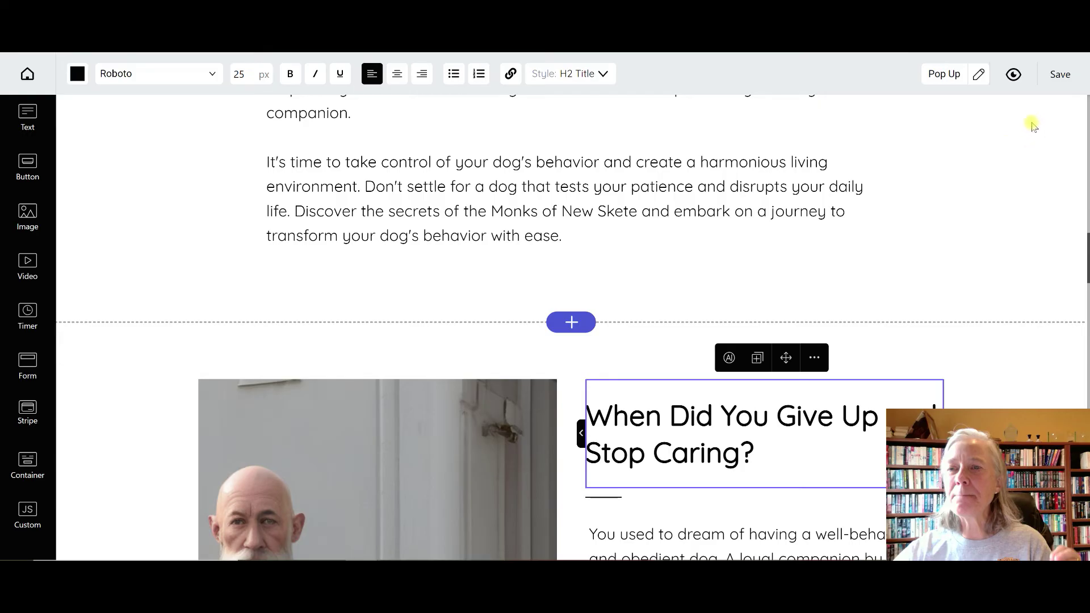
Step: Save the sales page, return to the Funnels dashboard, and go to Bookle AI's Your Books
click(1052, 75)
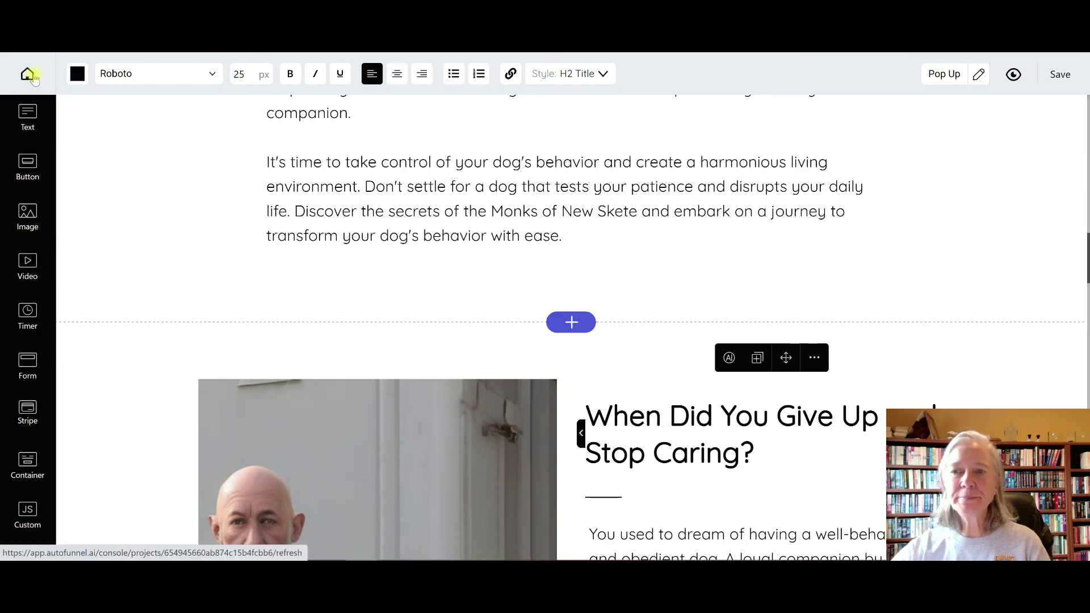
click(31, 76)
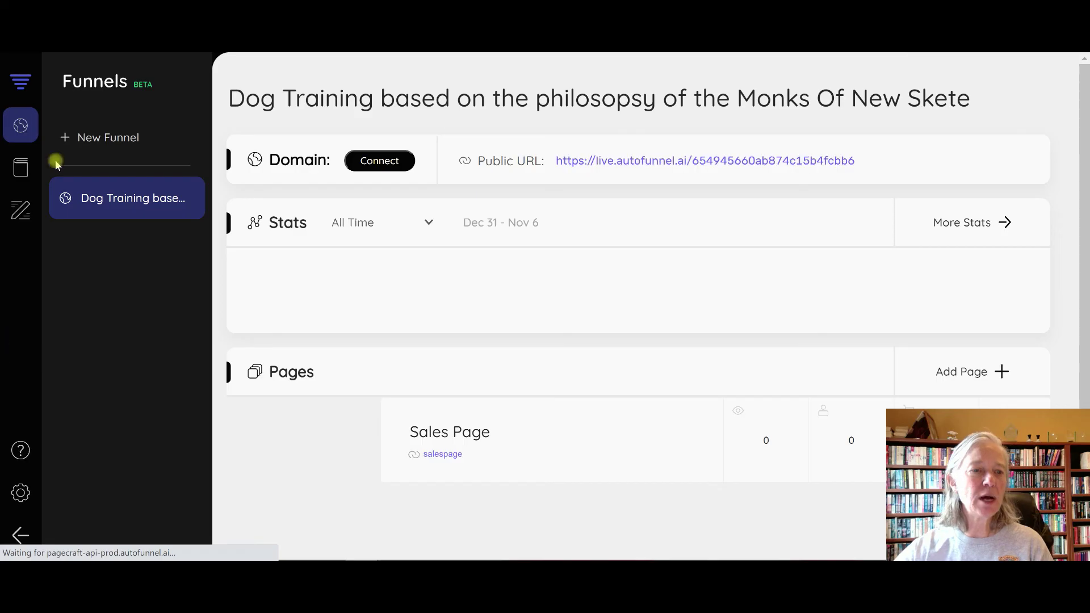
click(12, 176)
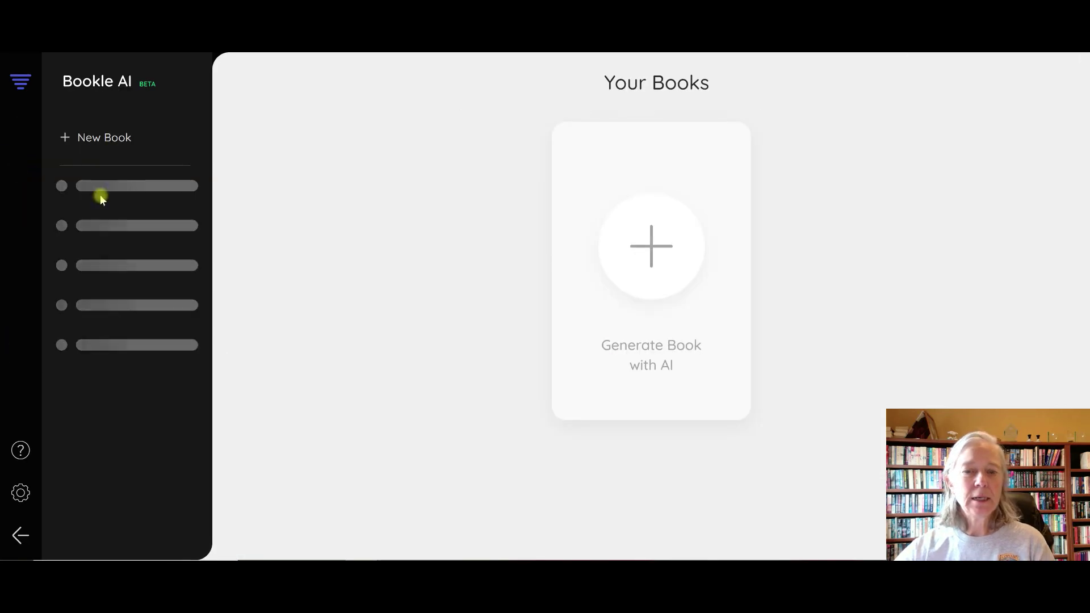
Step: Begin a new AI-generated book and place the cursor in its Title field
click(646, 250)
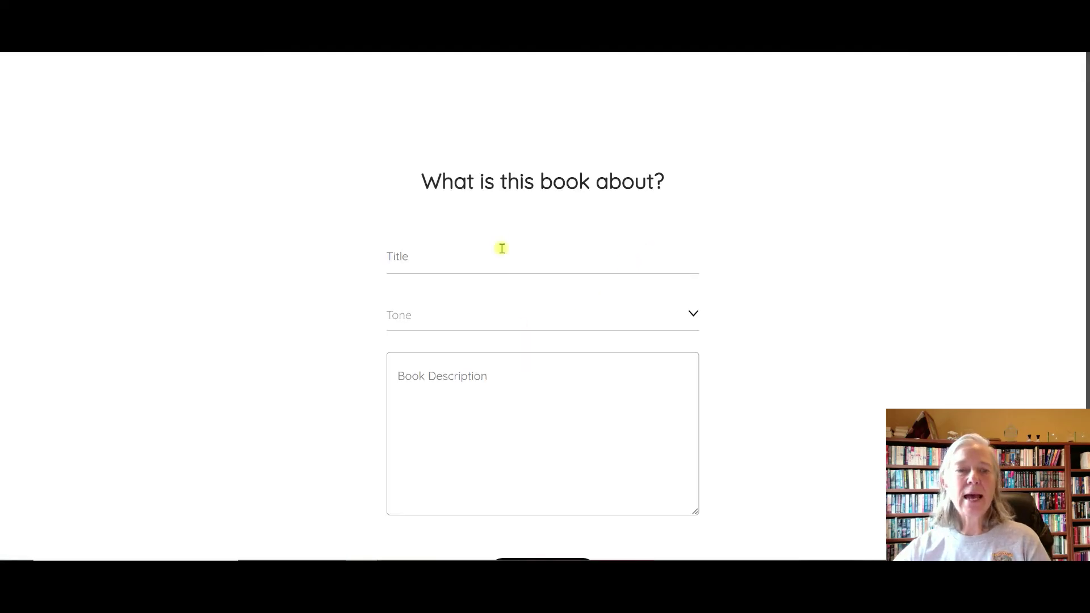
click(486, 258)
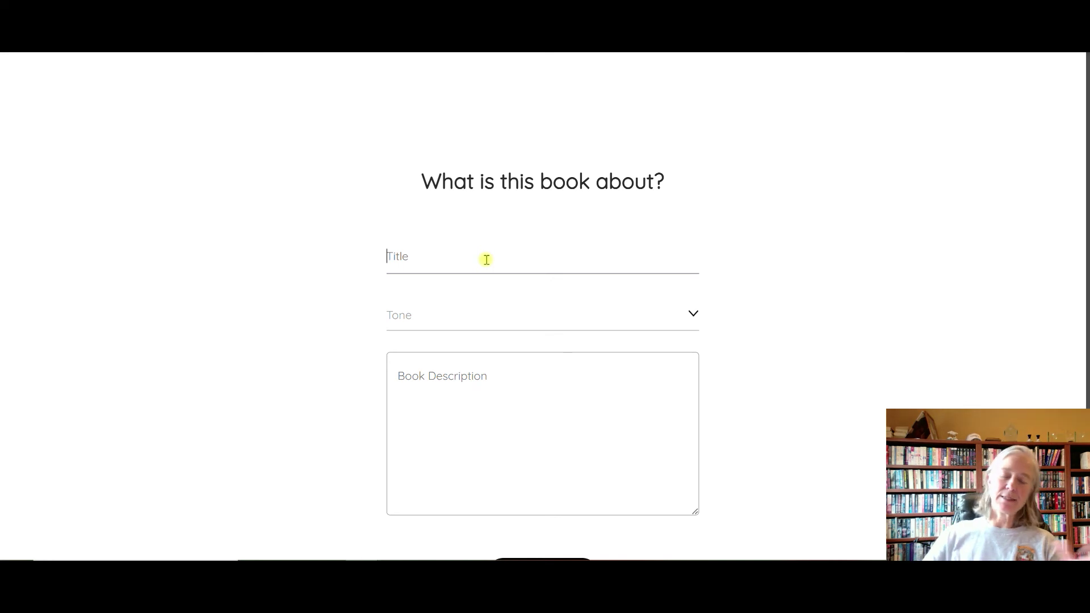